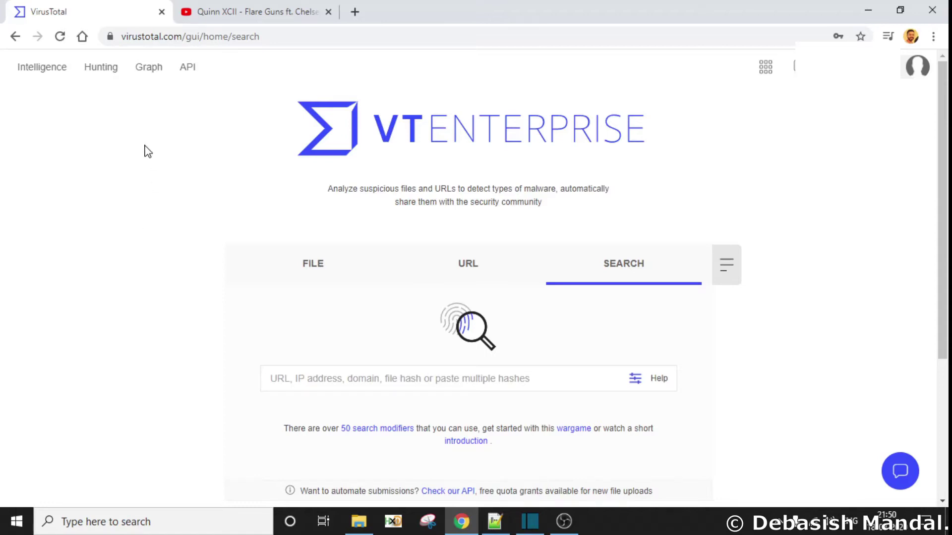
Open VirusTotal Graph in a new tab from the VirusTotal home page
click(148, 69)
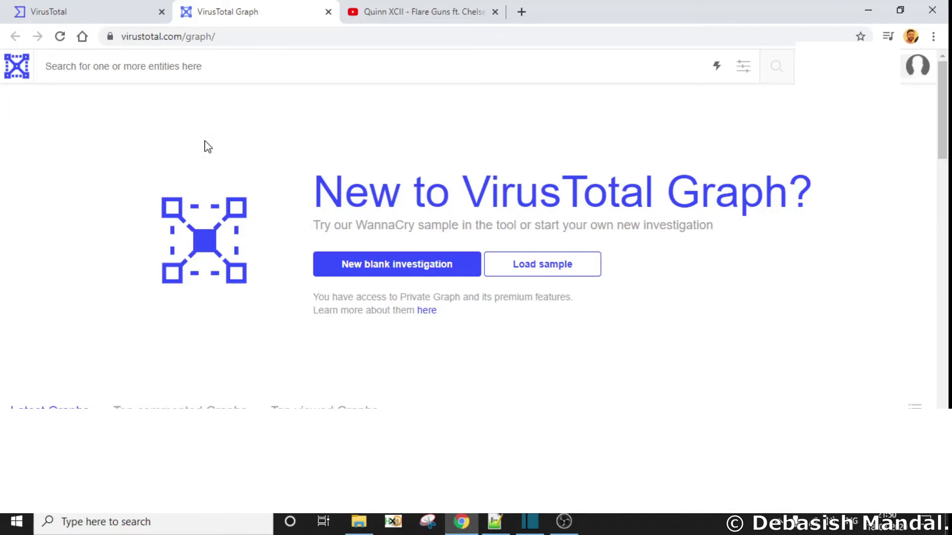
click(147, 70)
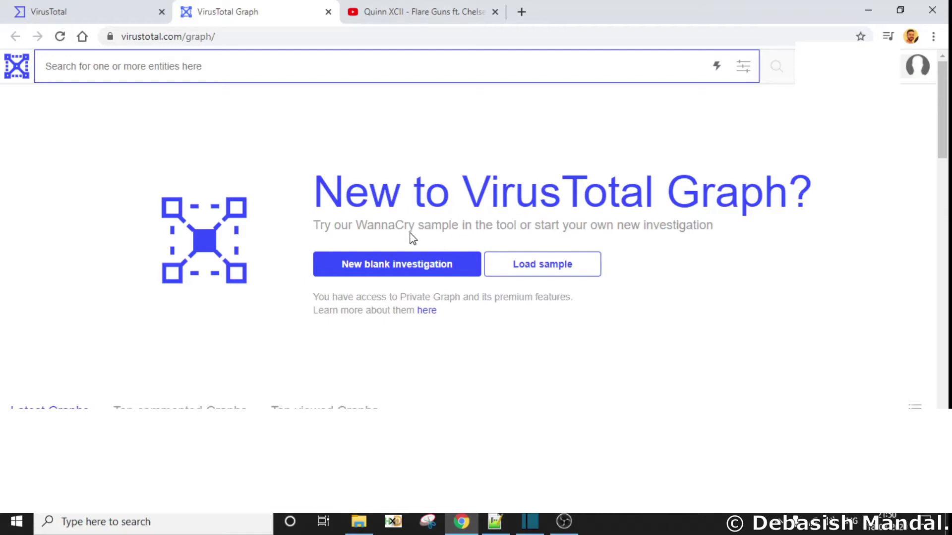
drag(357, 224, 495, 225)
click(578, 196)
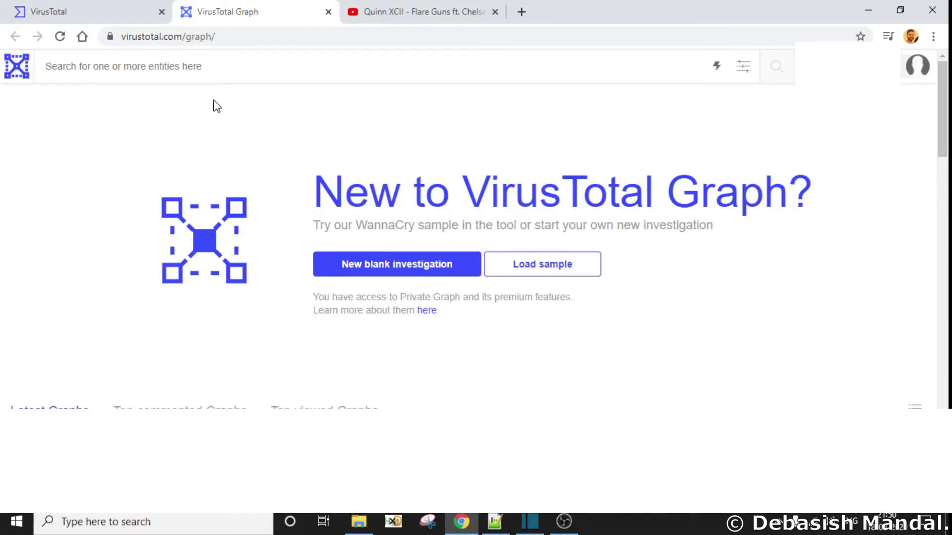
click(123, 68)
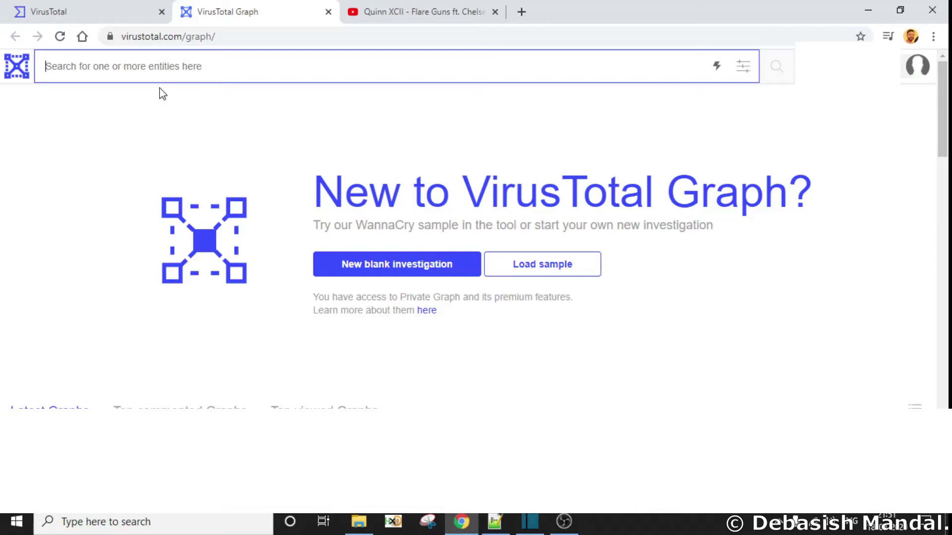
Search the pasted DOCX file hash and start a new graph investigation from it
text(c44b0b3cfd48a45a61f6b91d0af57ba9e839e5841a94f0ee573e88826acf10c8)
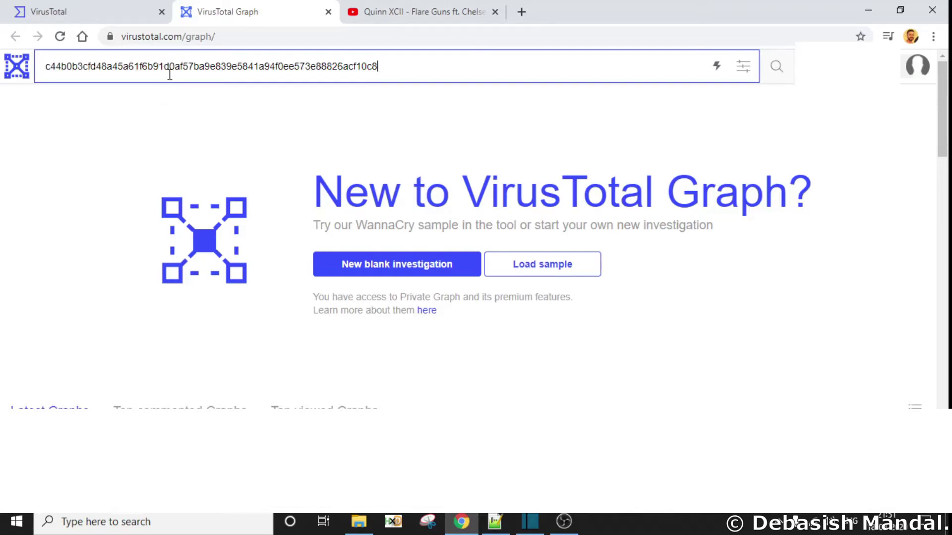
key(Return)
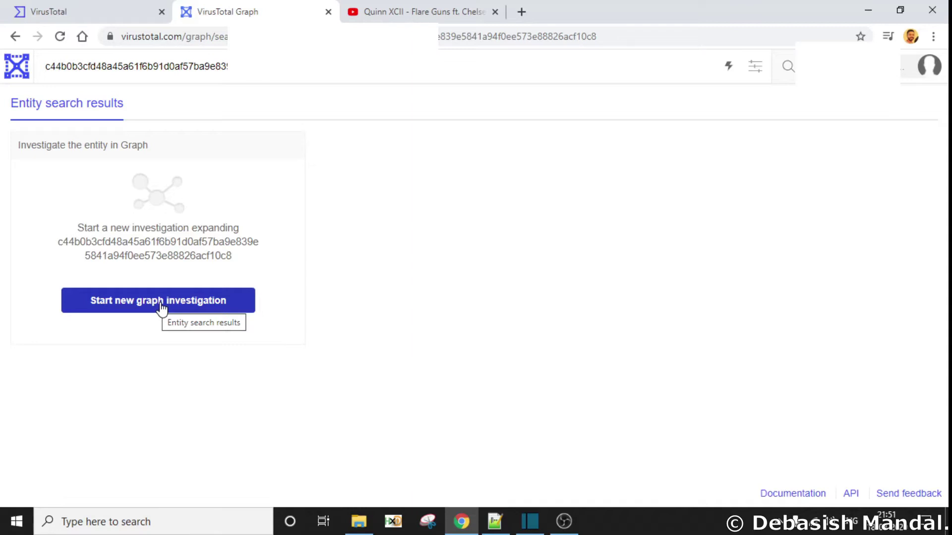
click(162, 308)
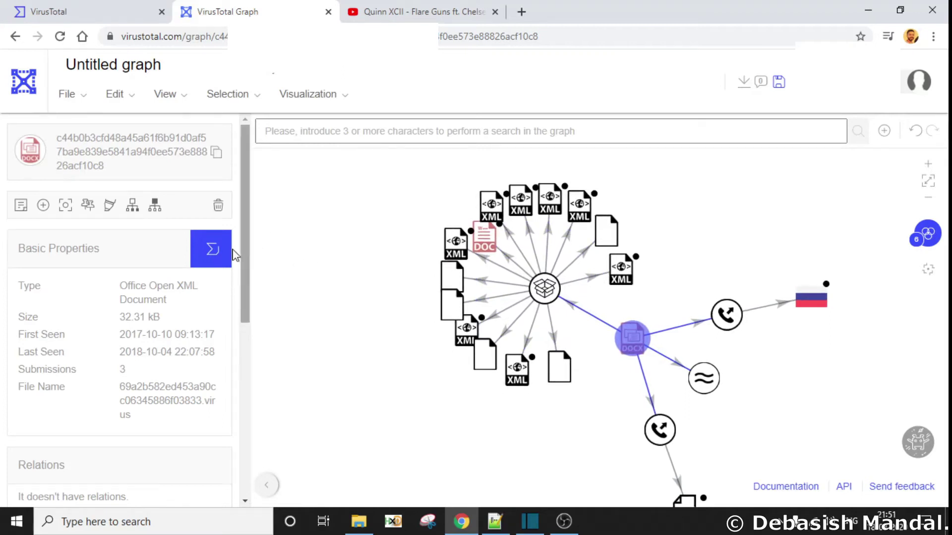
Rename the untitled graph to 'Sample Graph'
double_click(128, 69)
key(ctrl+a)
text(Sam)
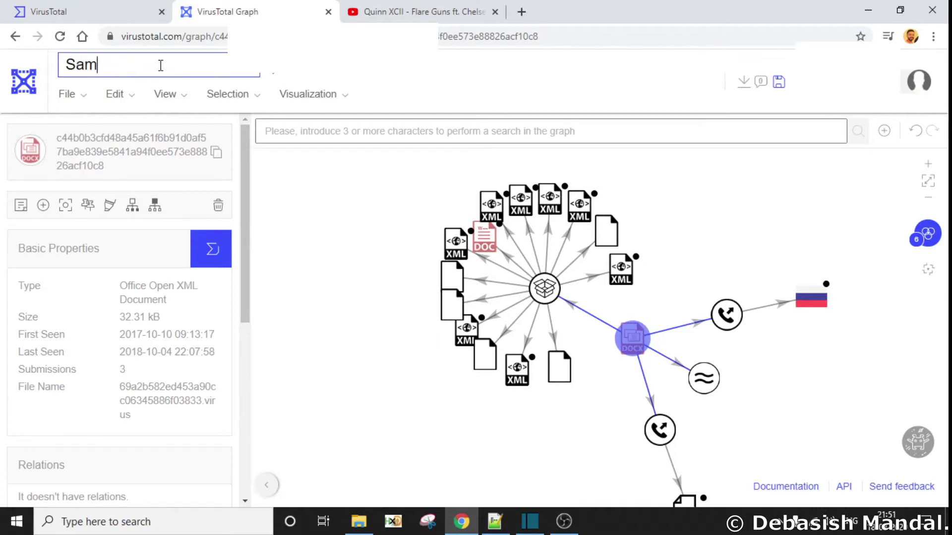
text(ple Graph)
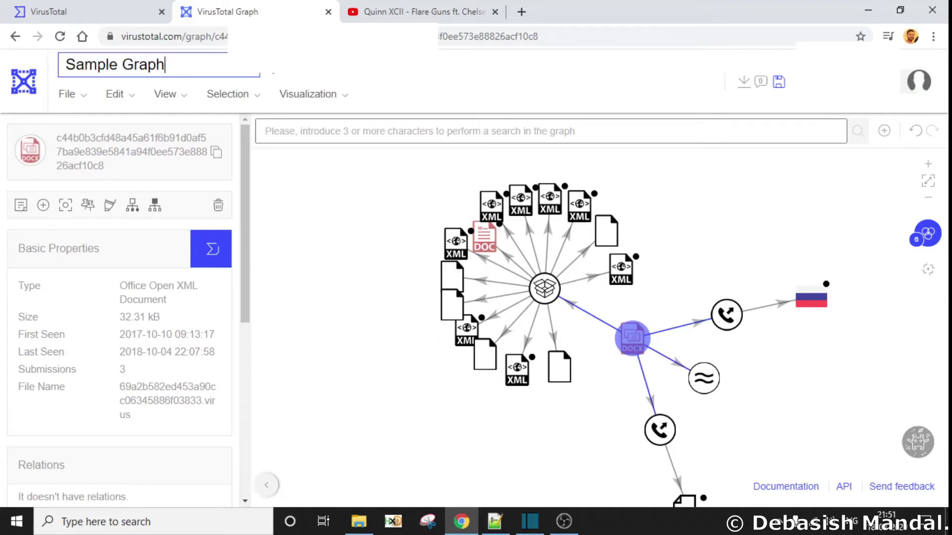
key(Return)
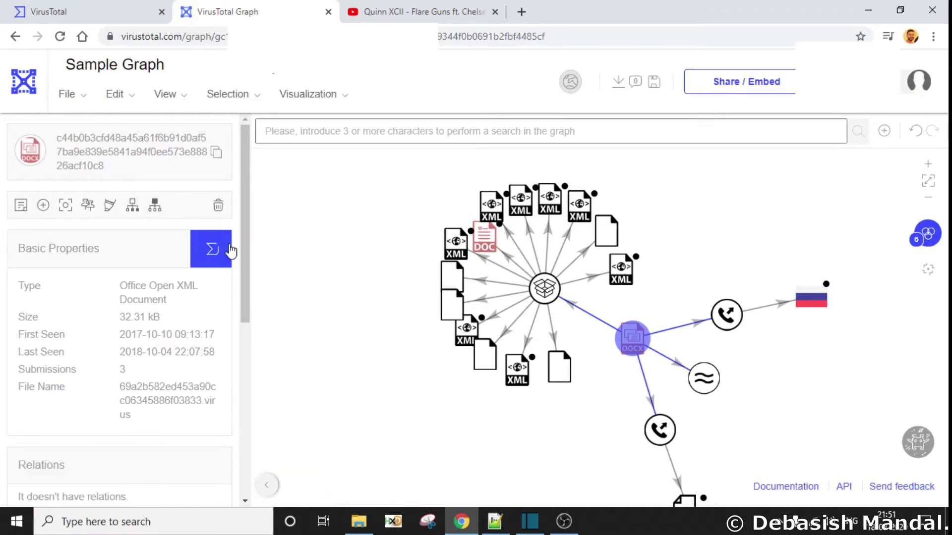
Scroll through the properties panel to review the sharing and embedding options
drag(245, 228, 246, 259)
scroll(175, 325, down, 4)
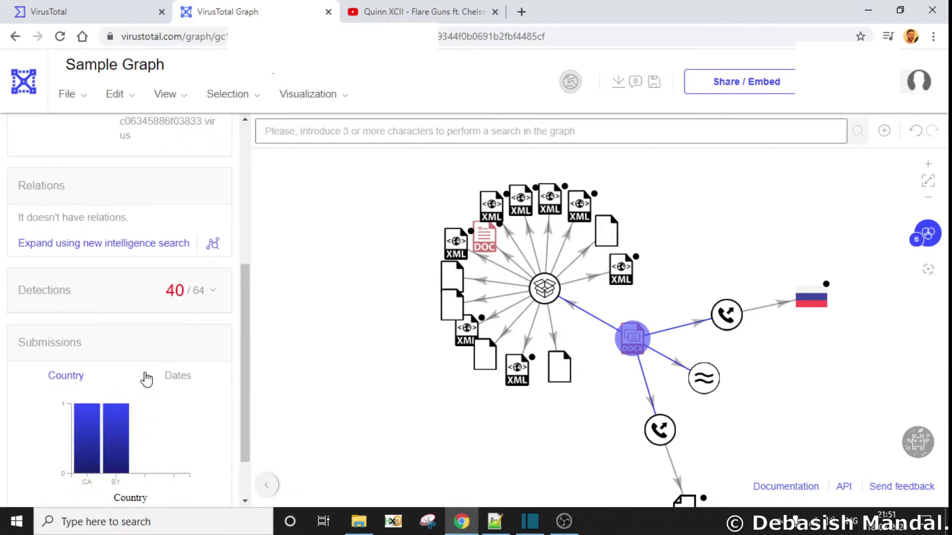
scroll(144, 382, down, 2)
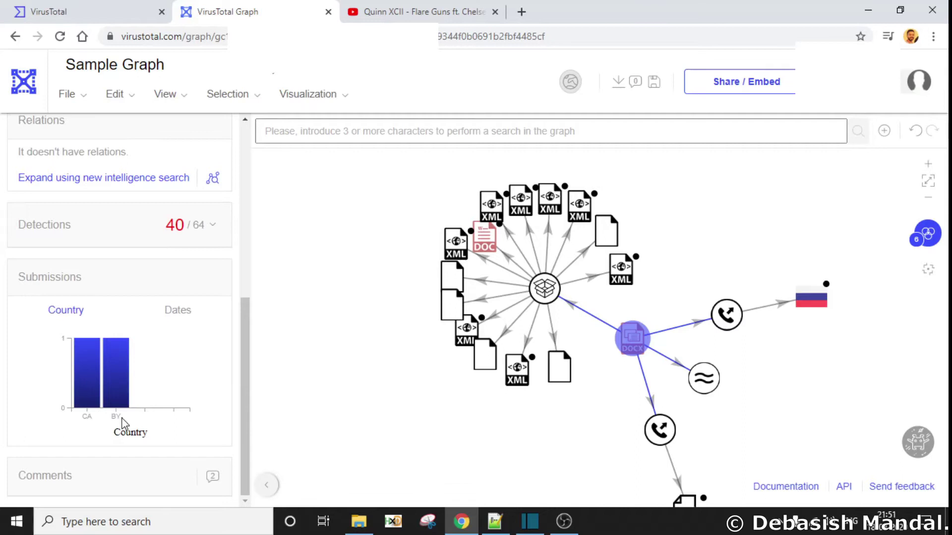
scroll(130, 431, up, 6)
scroll(130, 431, up, 1)
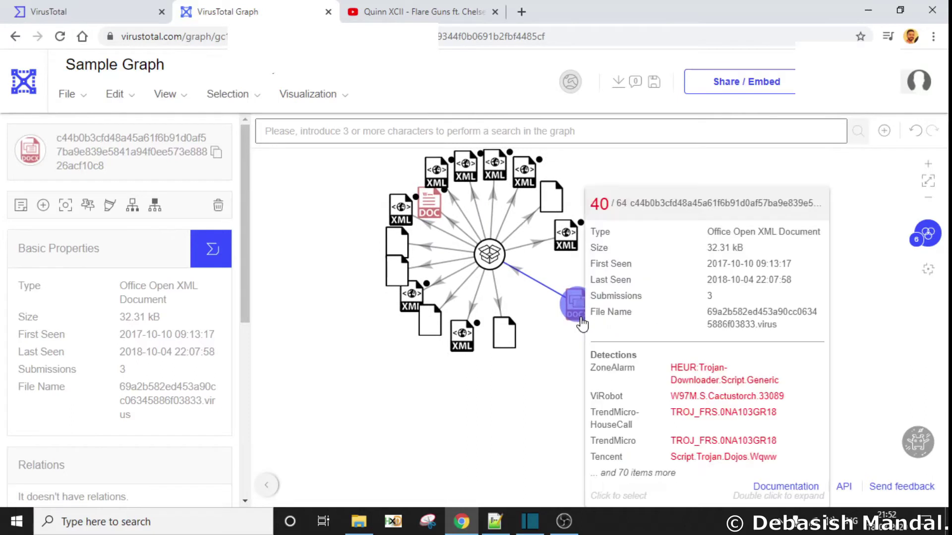
mouse_move(503, 267)
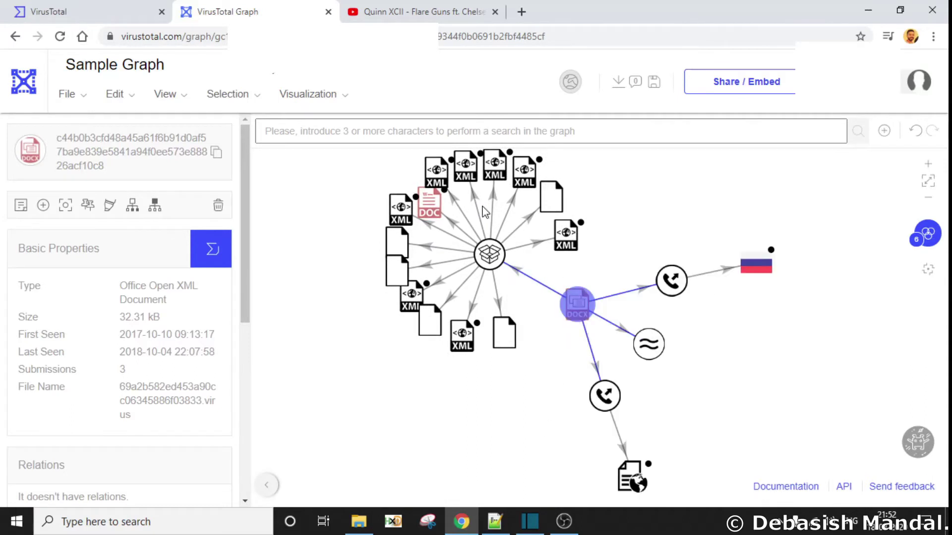
mouse_move(581, 311)
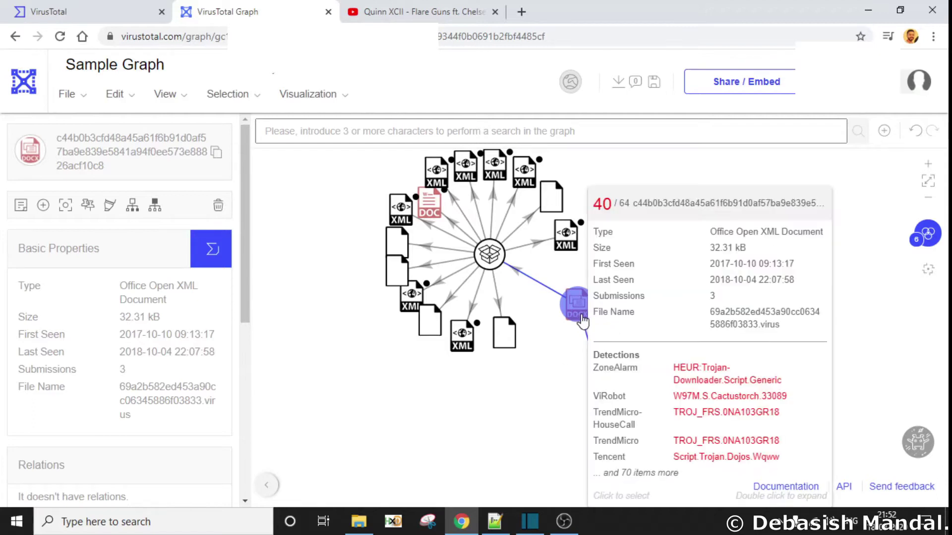
double_click(571, 322)
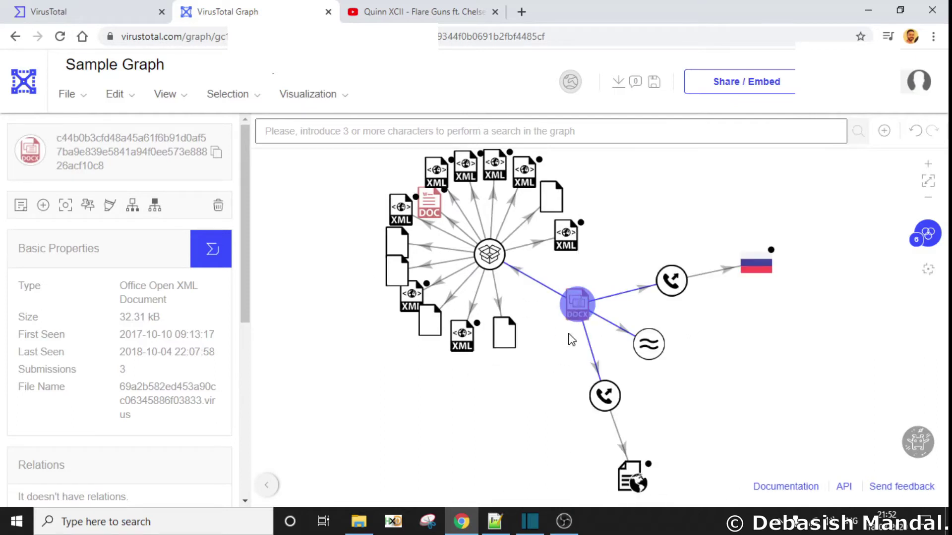
drag(535, 361, 510, 379)
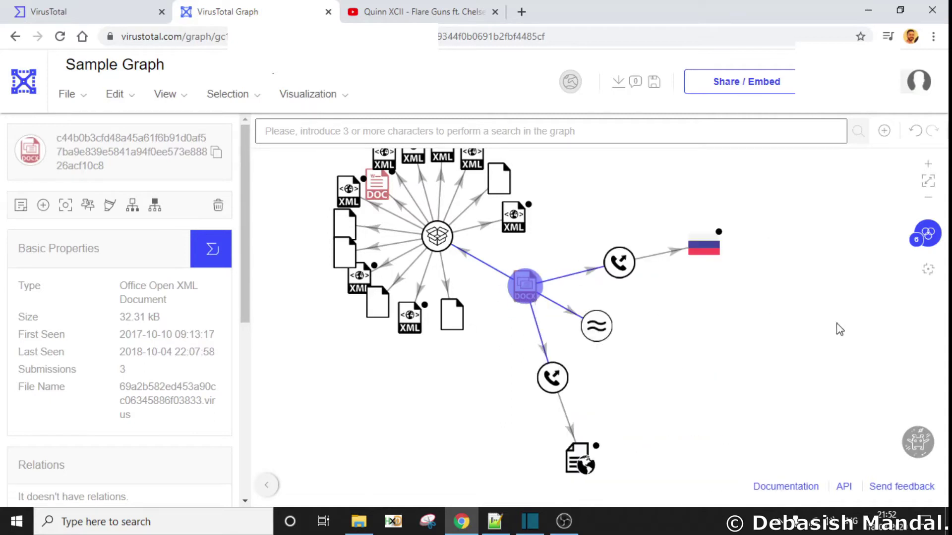
drag(809, 325, 816, 355)
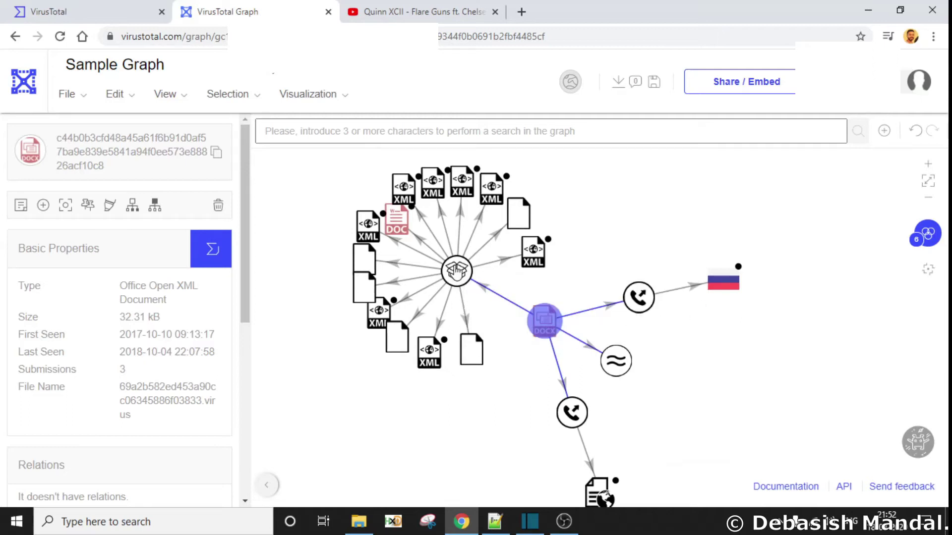
mouse_move(455, 272)
mouse_move(638, 295)
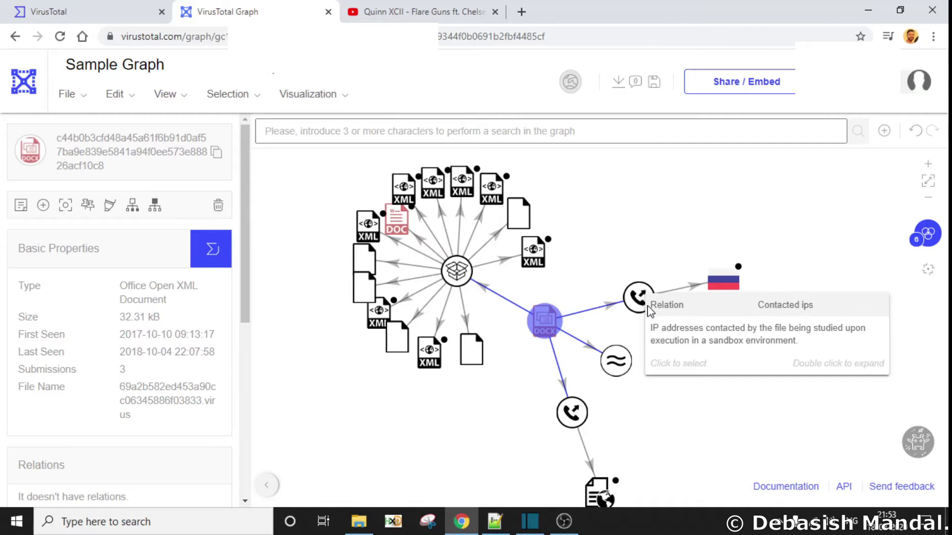
mouse_move(736, 290)
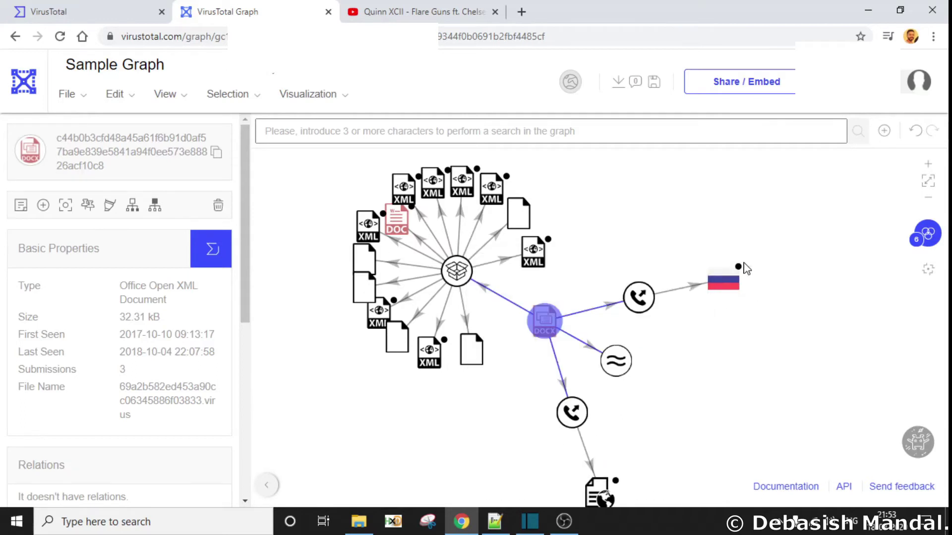
mouse_move(730, 290)
drag(738, 386, 726, 335)
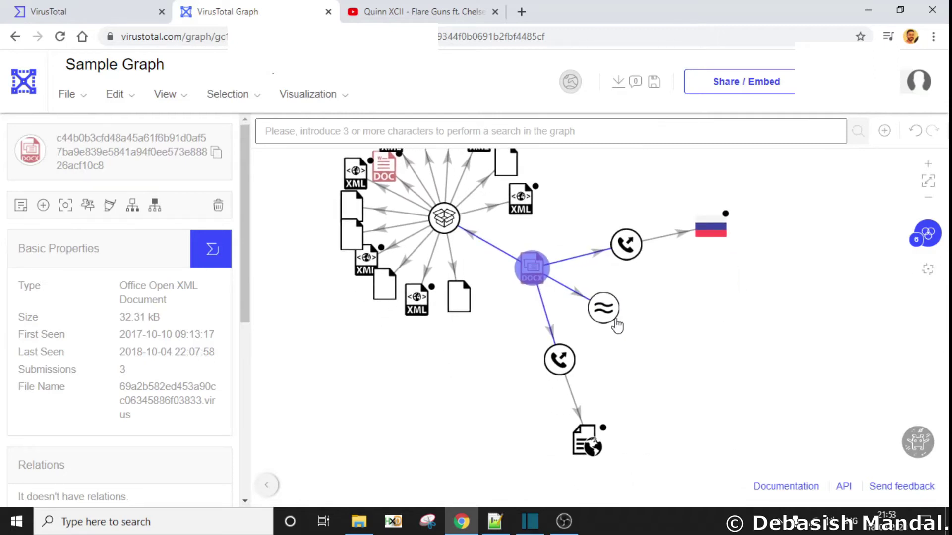
mouse_move(612, 319)
mouse_move(565, 368)
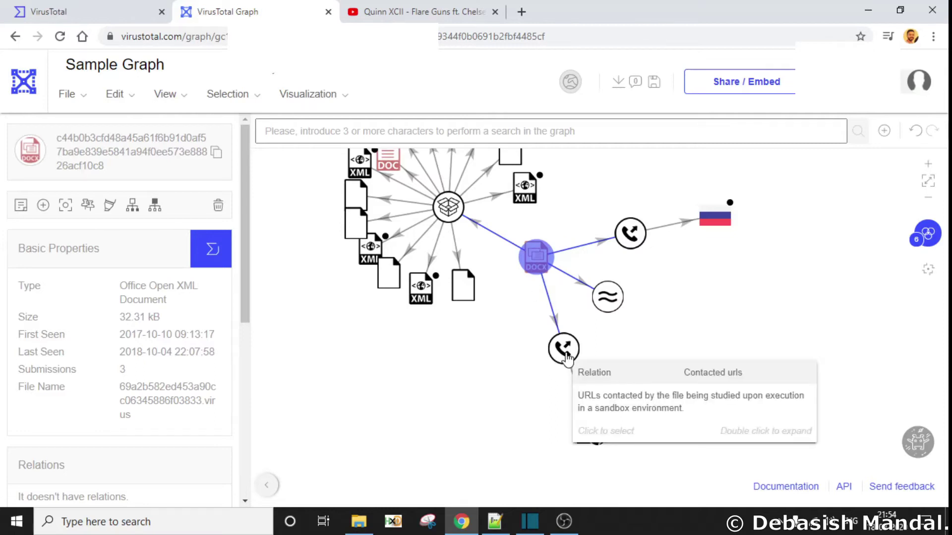
mouse_move(605, 440)
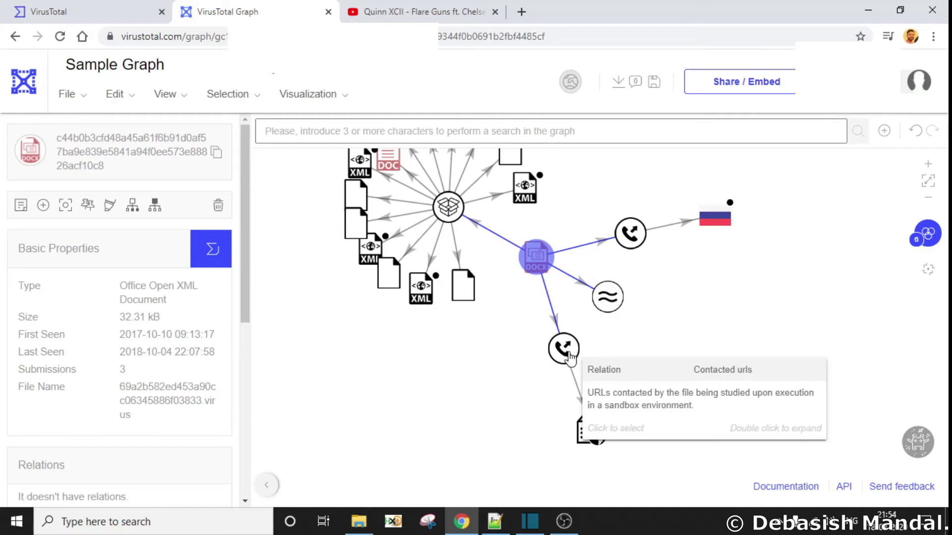
scroll(687, 367, down, 3)
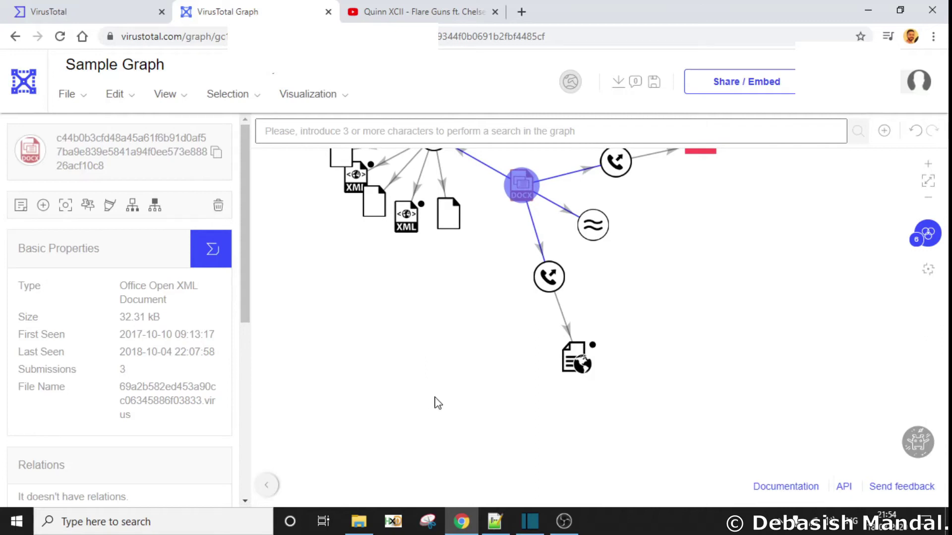
click(576, 367)
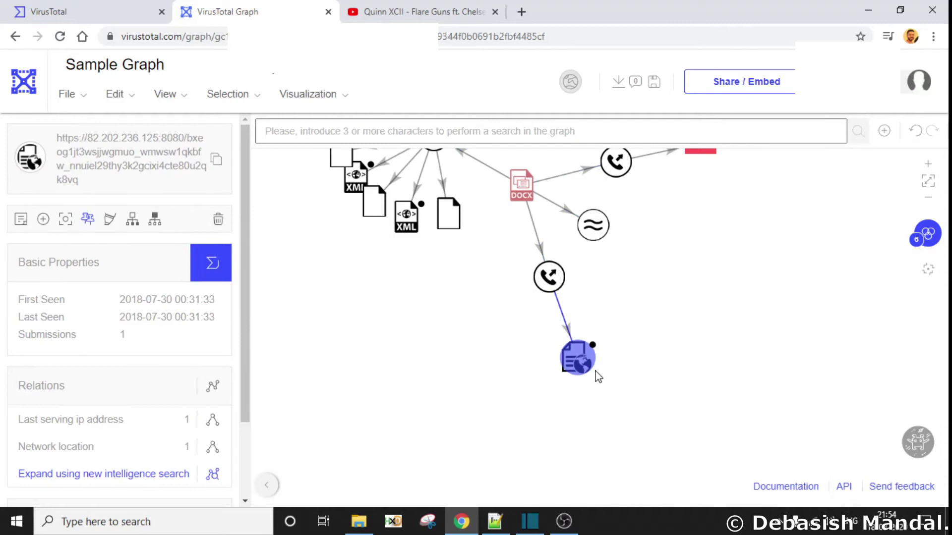
right_click(577, 362)
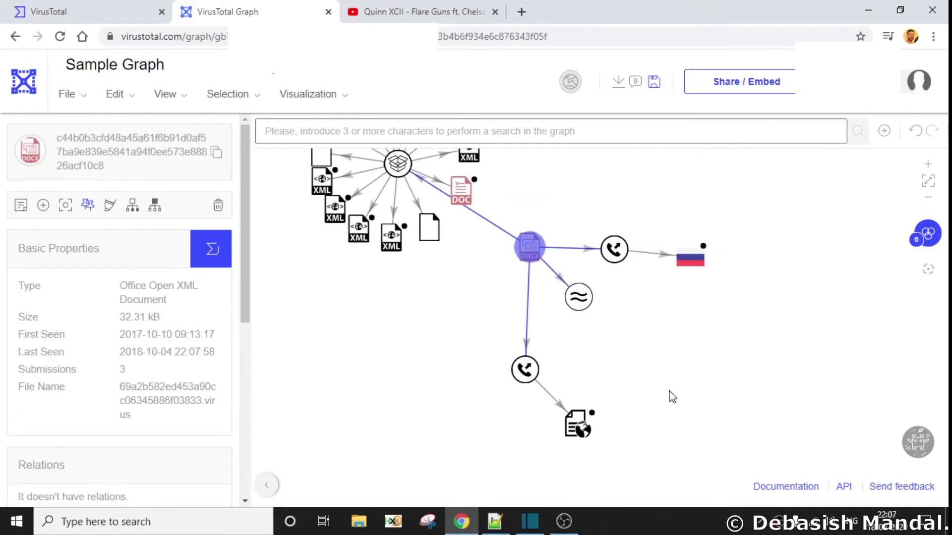
mouse_move(578, 429)
drag(470, 290, 486, 259)
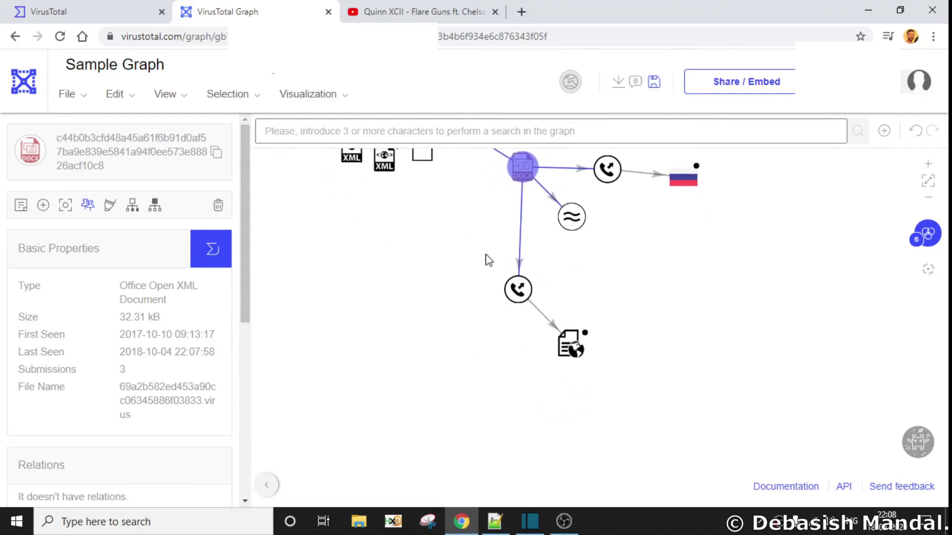
right_click(574, 347)
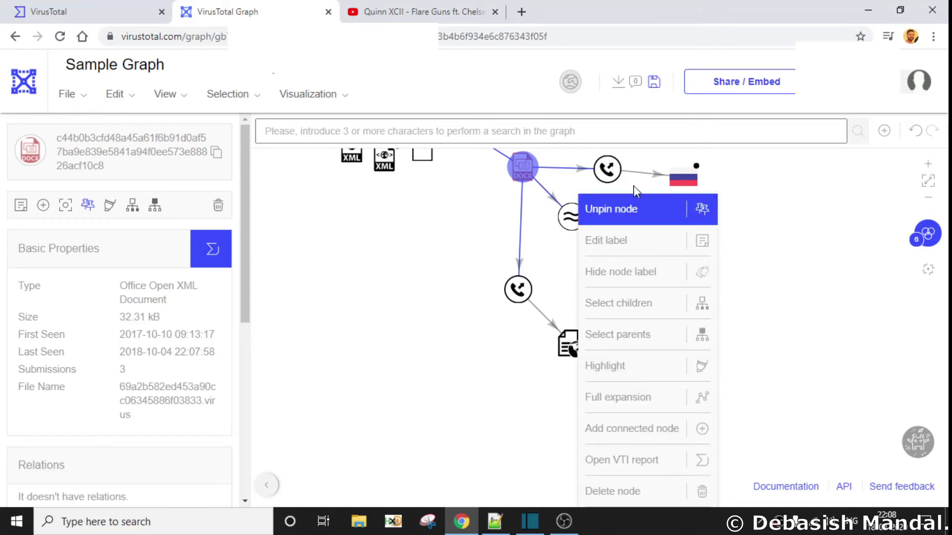
scroll(421, 342, up, 2)
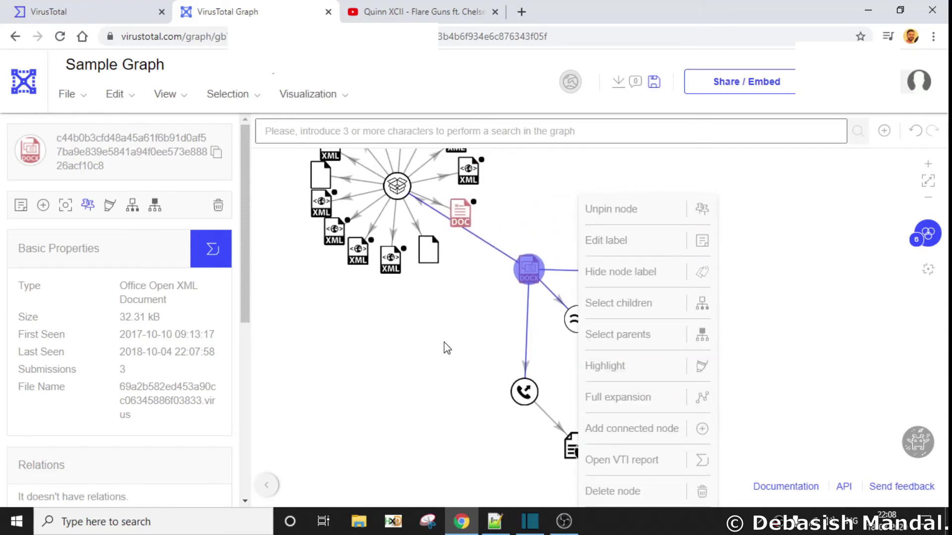
scroll(457, 344, down, 2)
click(439, 347)
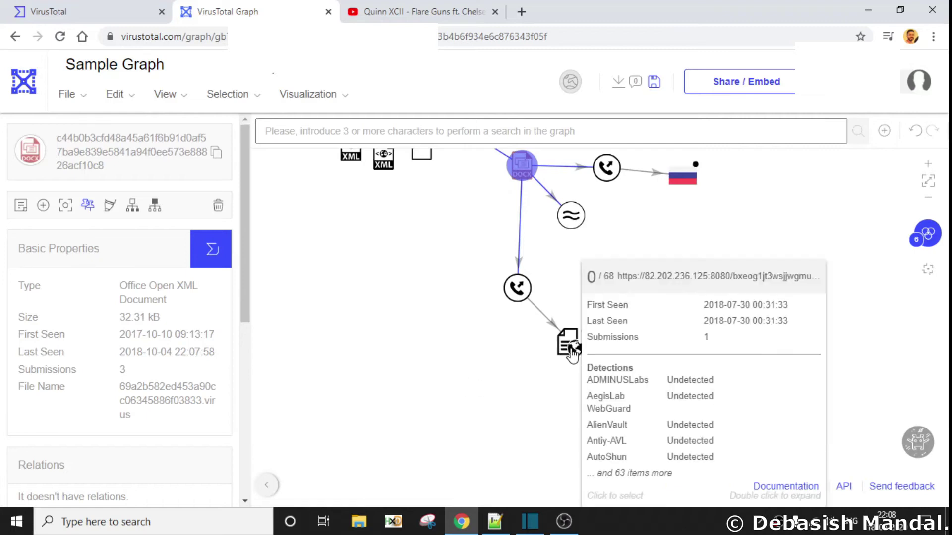
right_click(571, 349)
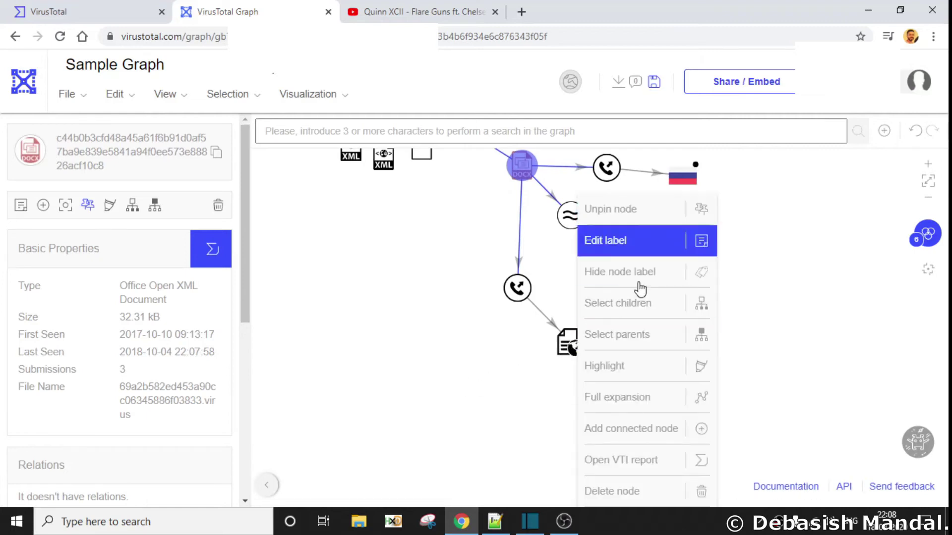
click(427, 282)
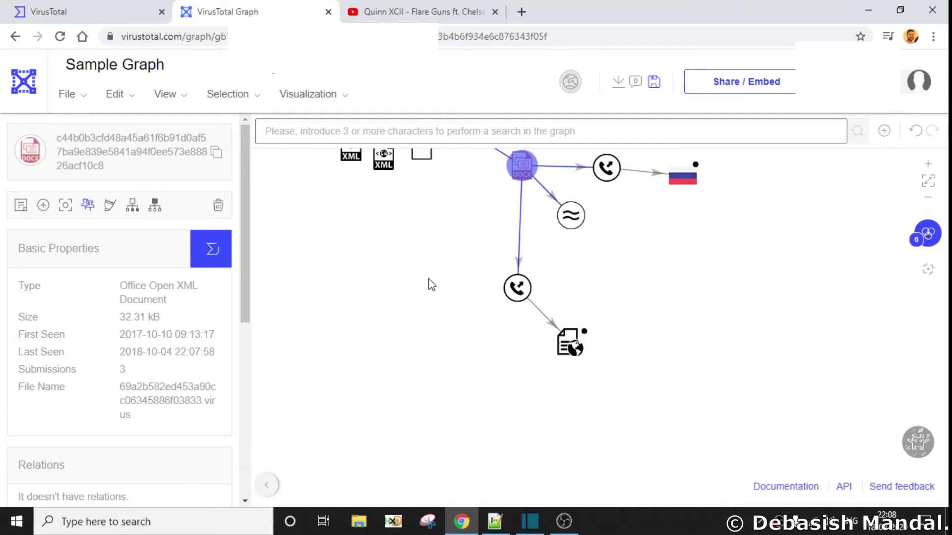
scroll(431, 371, up, 3)
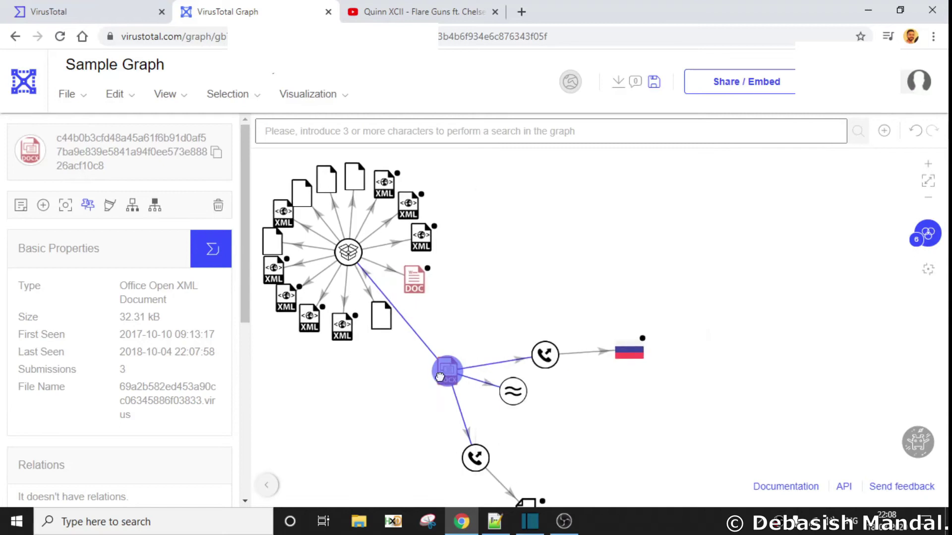
Select the bundled MS Word Document node to show its 43.50 kB, 3-submission details
mouse_move(544, 330)
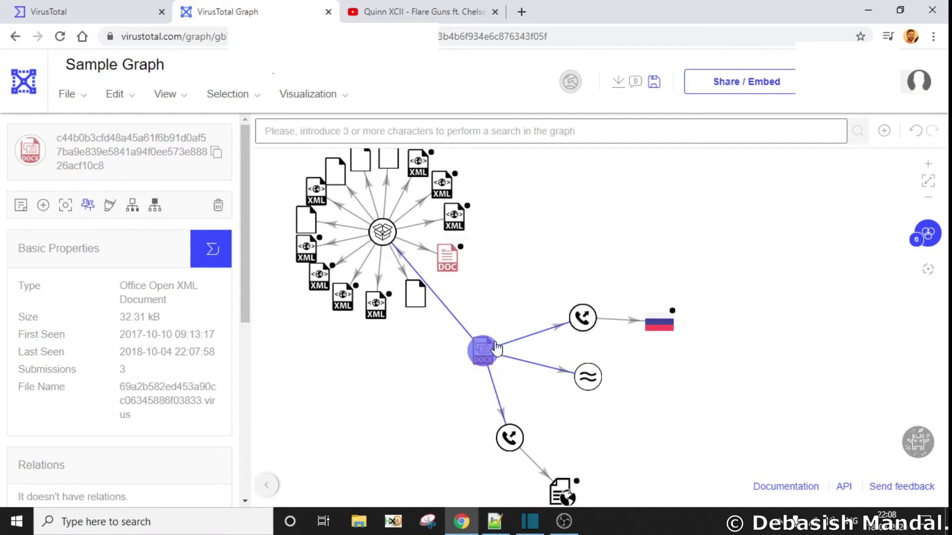
mouse_move(485, 357)
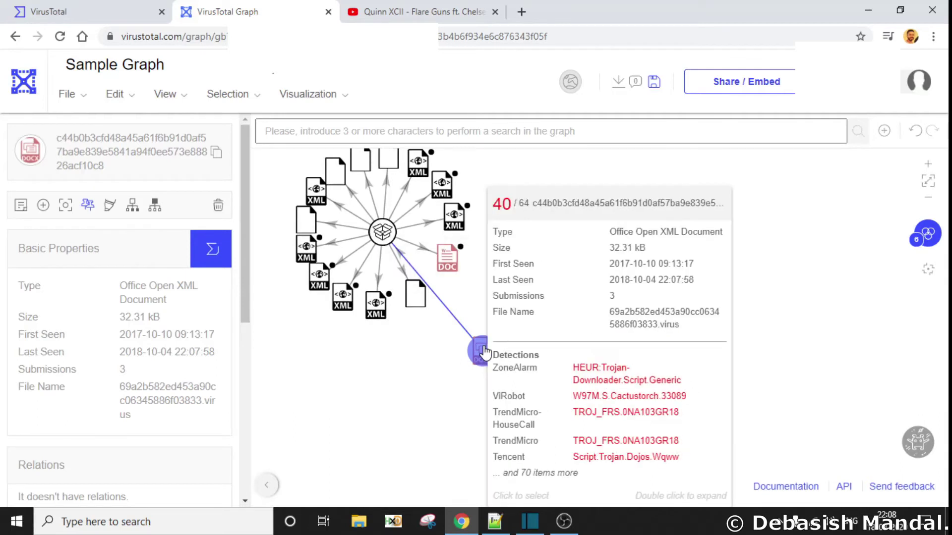
click(448, 268)
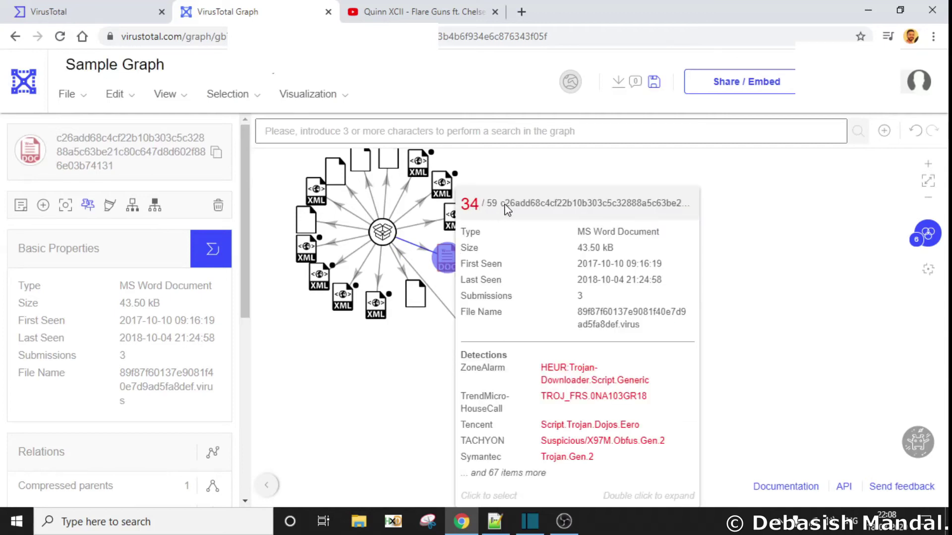
mouse_move(446, 258)
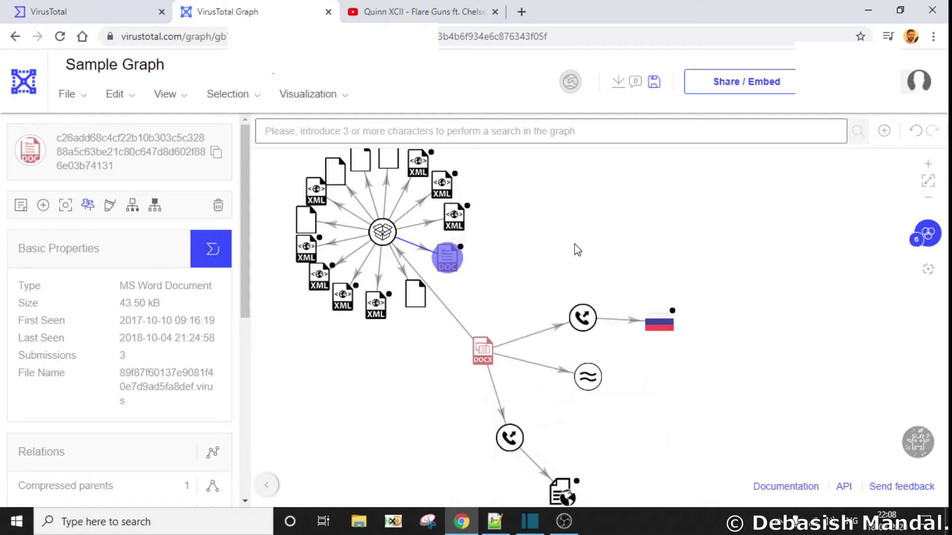
drag(578, 250, 610, 282)
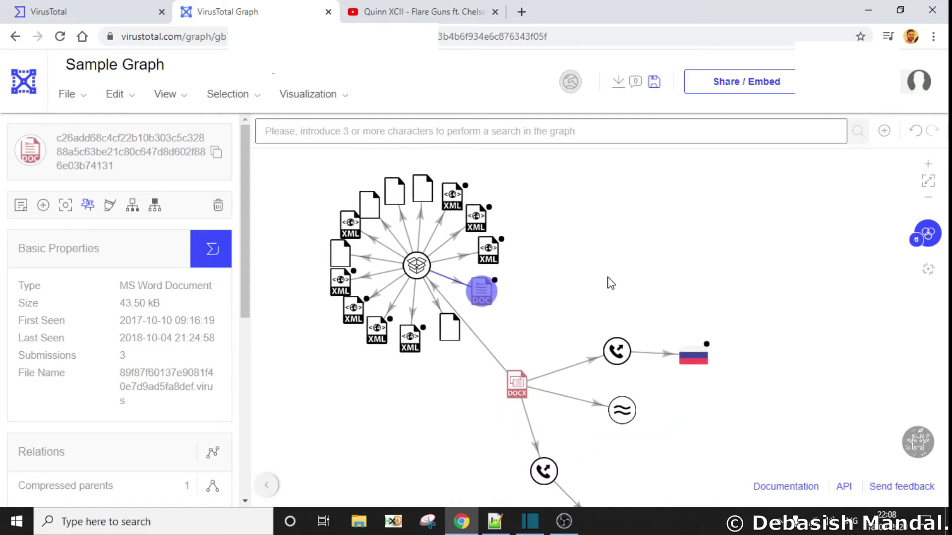
right_click(480, 293)
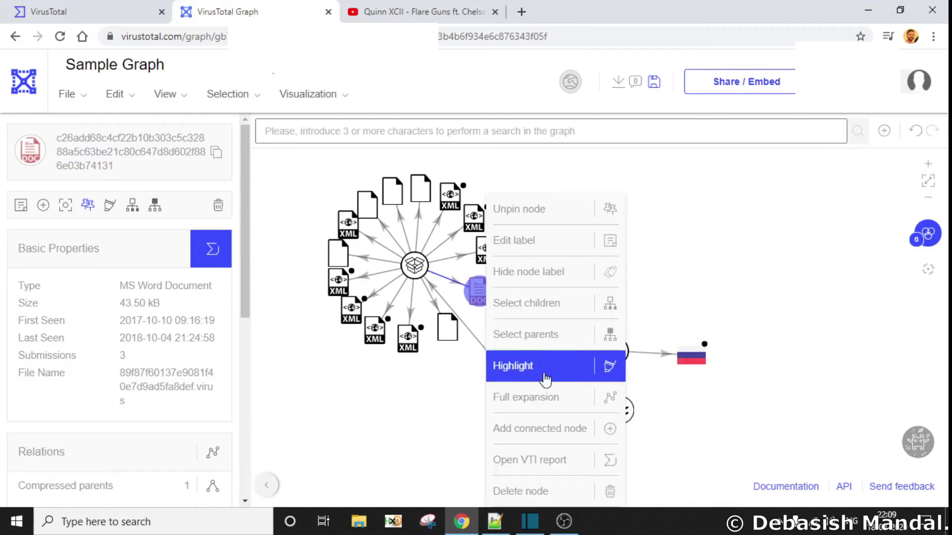
Apply Full expansion to the MS Word Document node's relations
click(546, 401)
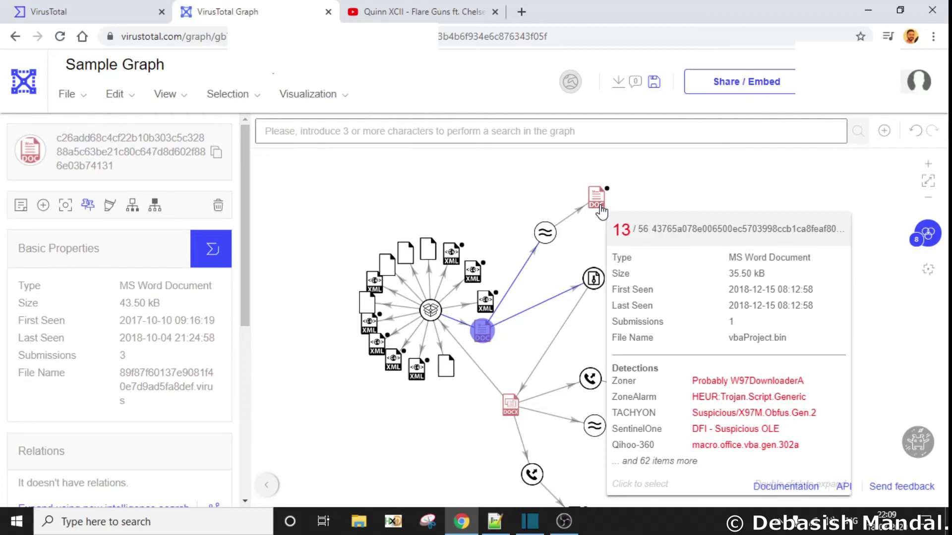
Reposition the Compressed parents node and the Russian IP node on the canvas
mouse_move(601, 285)
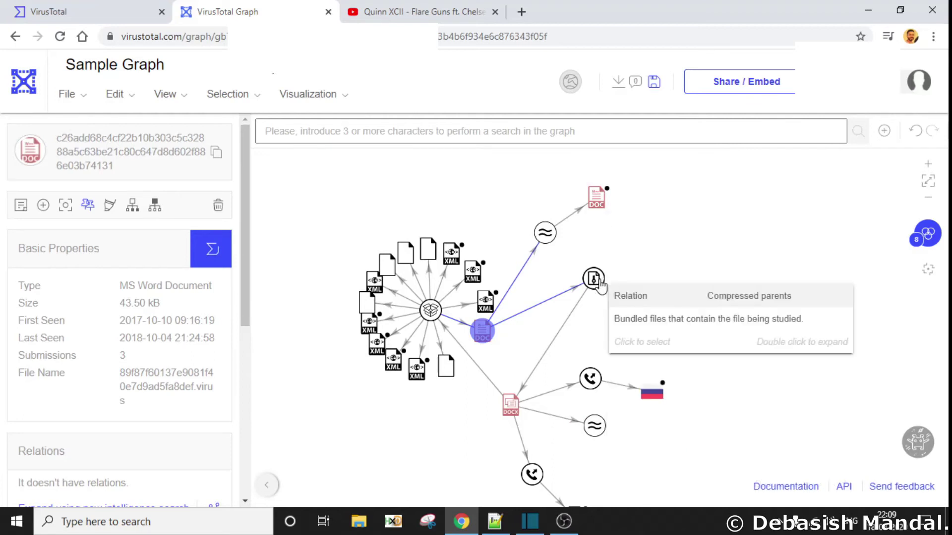
drag(600, 282, 623, 300)
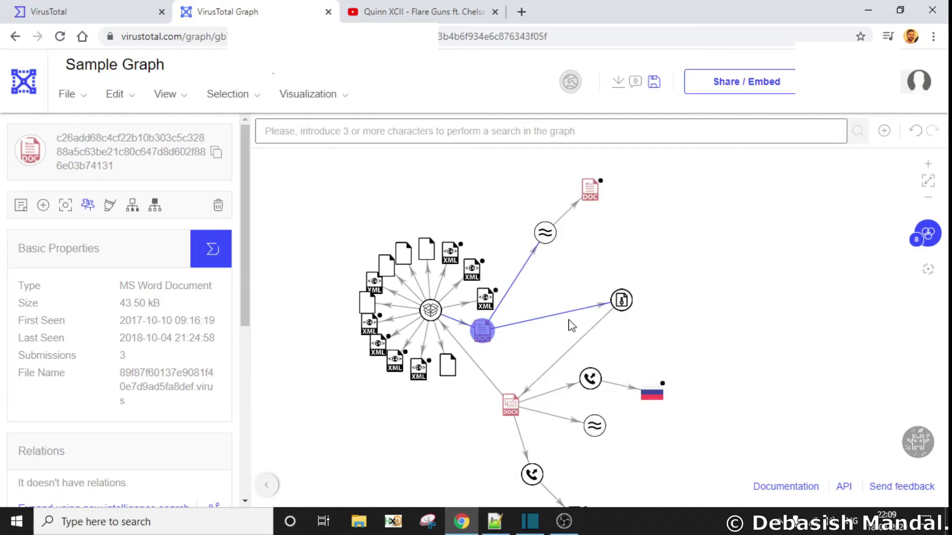
mouse_move(488, 337)
drag(622, 300, 600, 300)
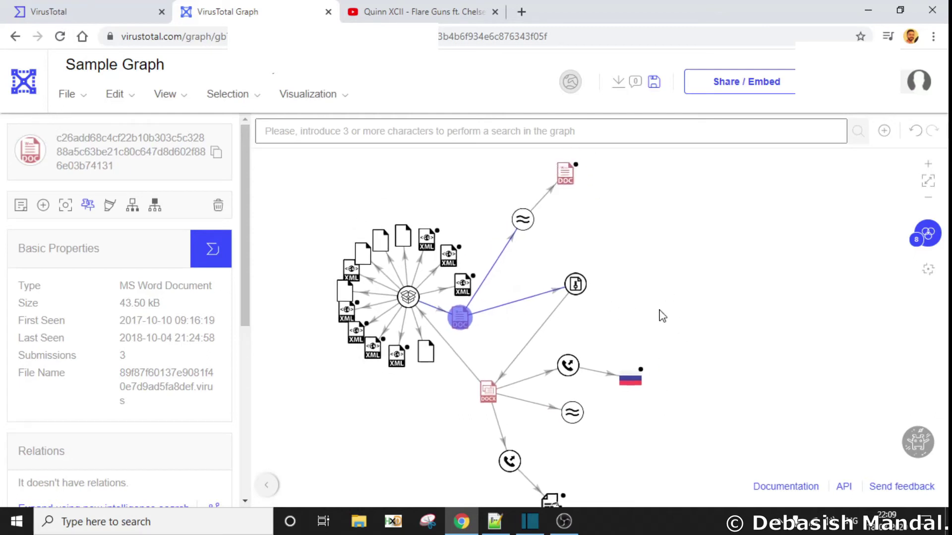
drag(610, 395, 636, 336)
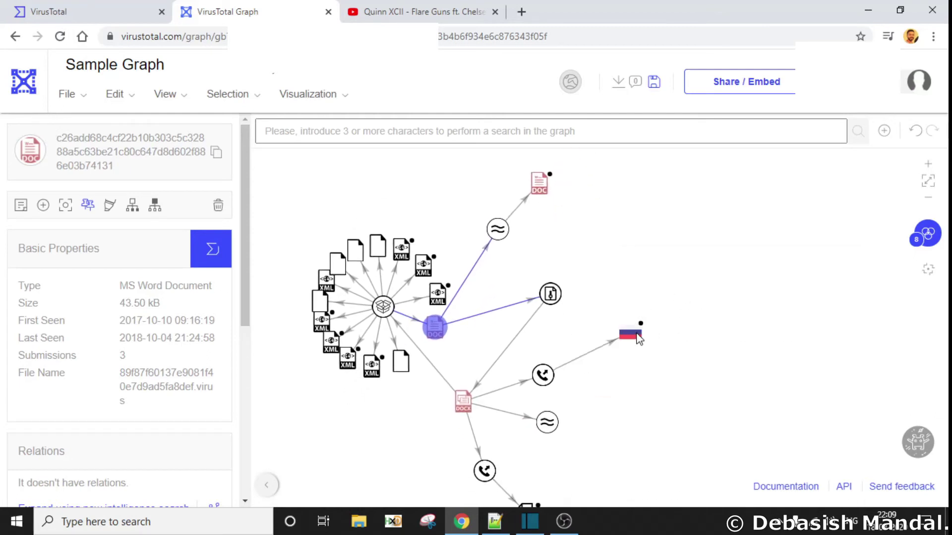
mouse_move(637, 346)
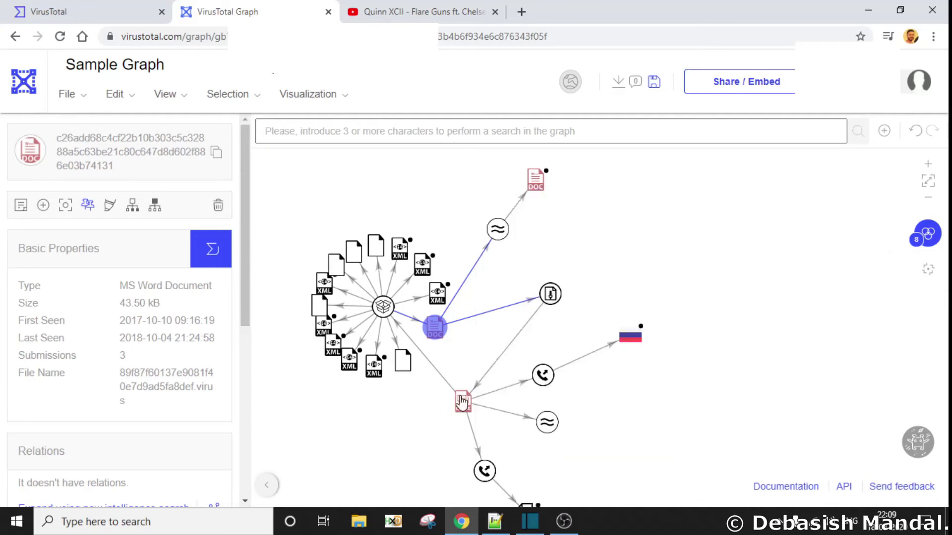
mouse_move(469, 410)
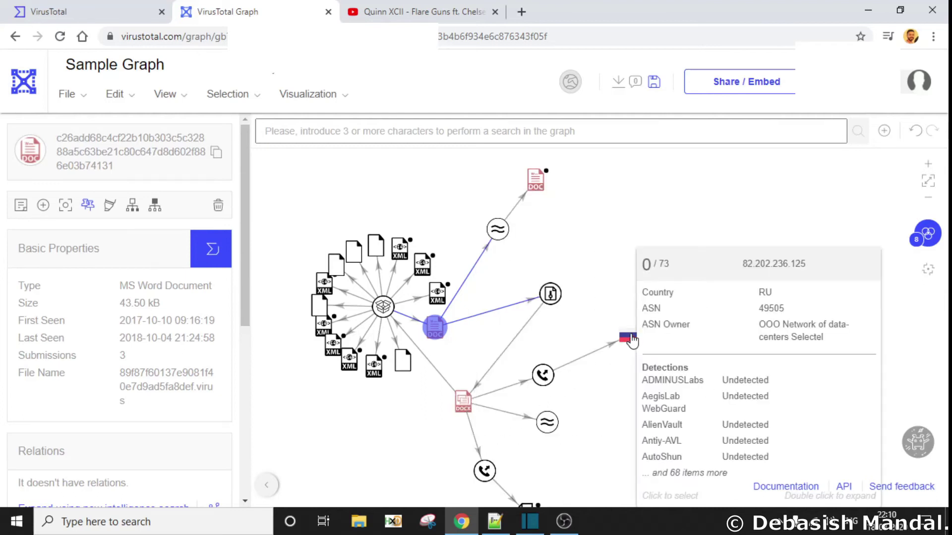
Fully expand the Russian IP 82.202.236.125 node
right_click(631, 341)
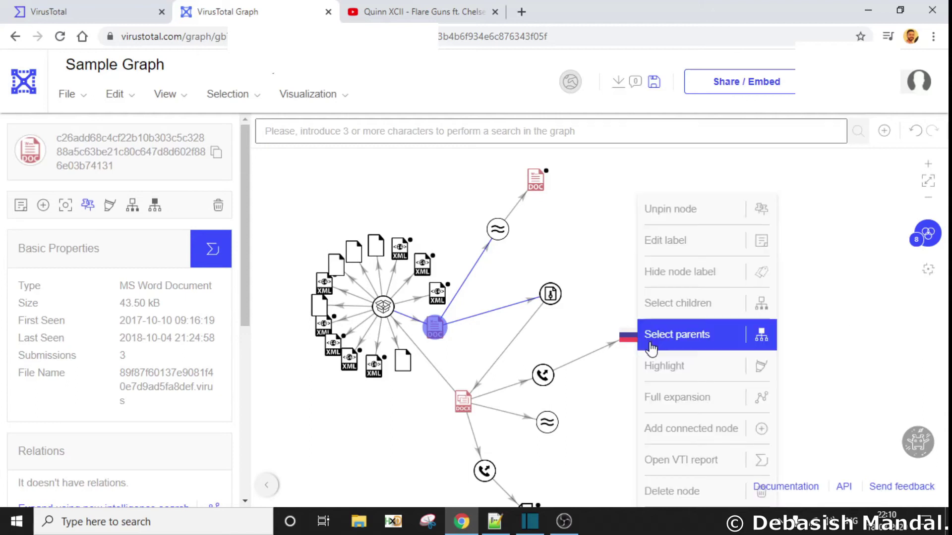
click(674, 401)
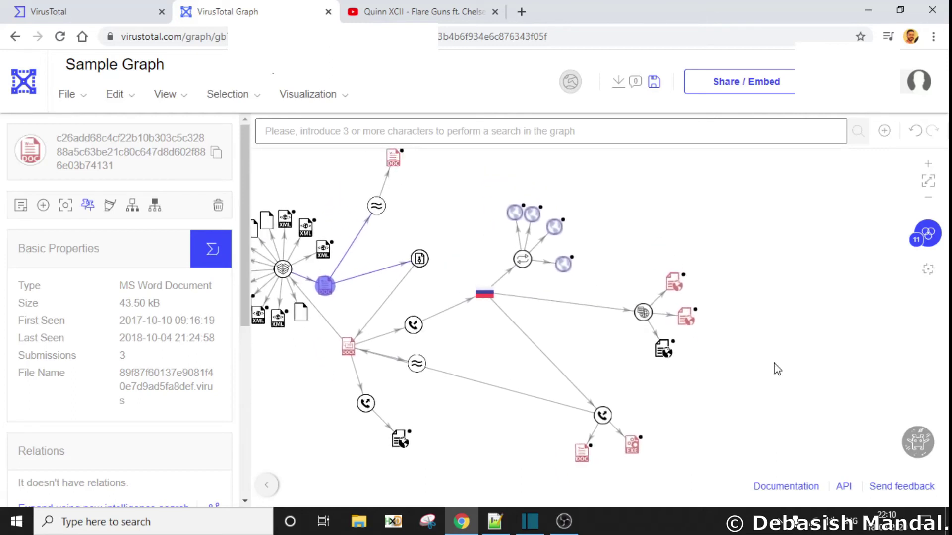
mouse_move(518, 268)
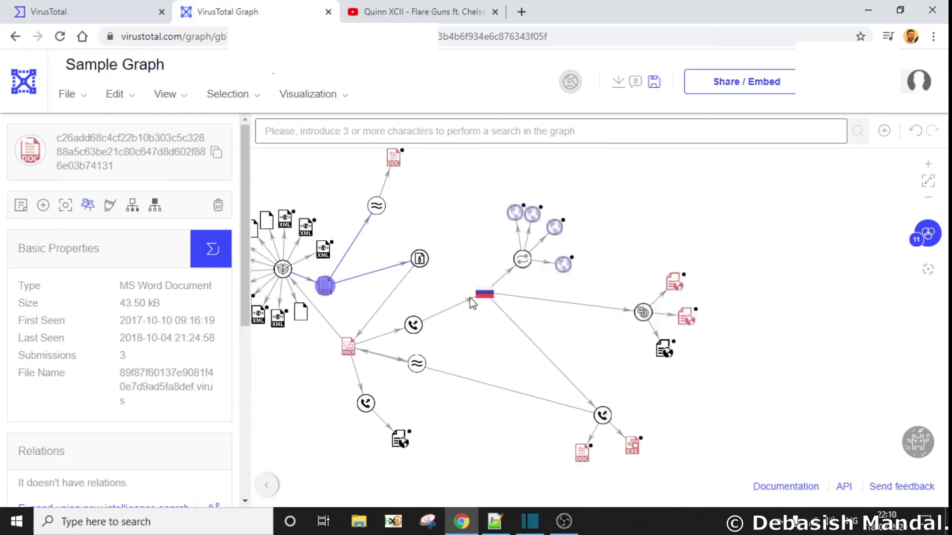
mouse_move(481, 297)
mouse_move(517, 216)
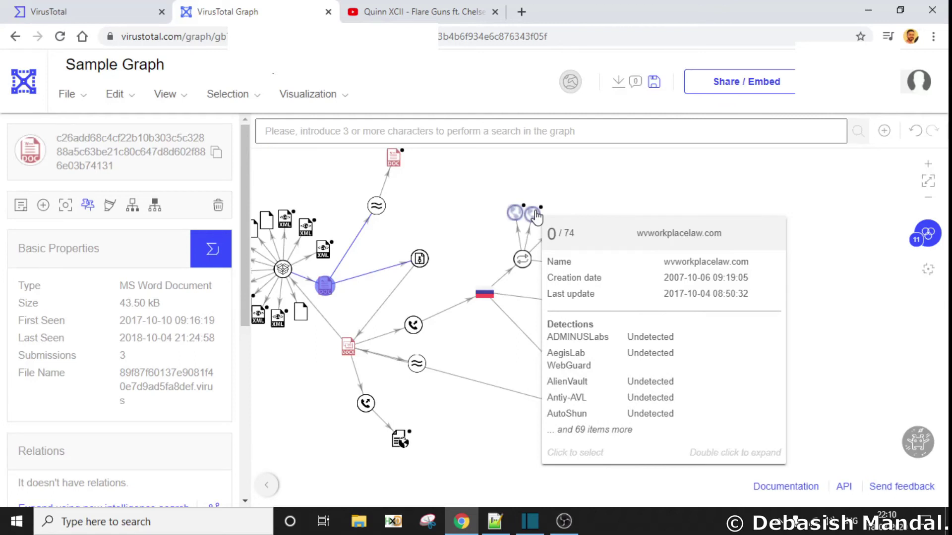
mouse_move(556, 235)
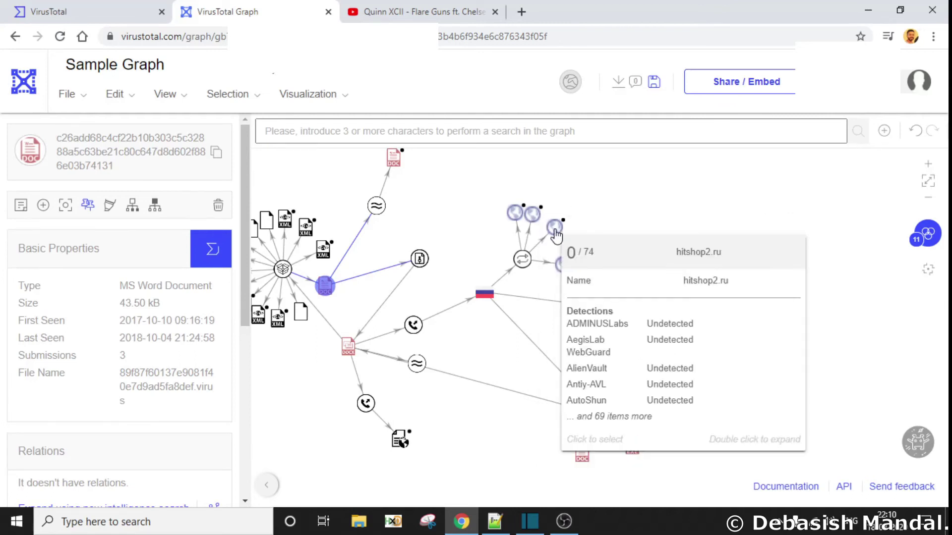
mouse_move(565, 269)
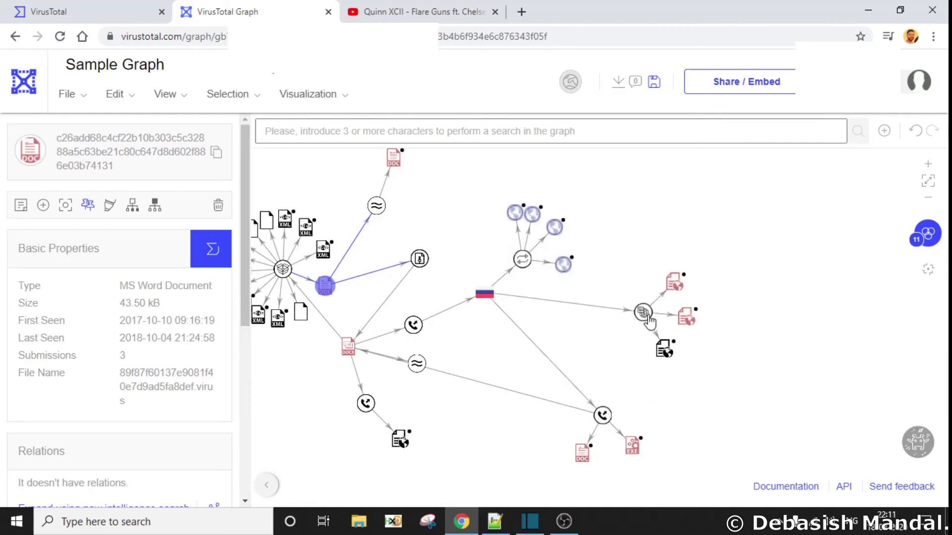
Expand the Russian IP's Urls node into three URLs and check their detections (1/67, 0/68)
mouse_move(645, 320)
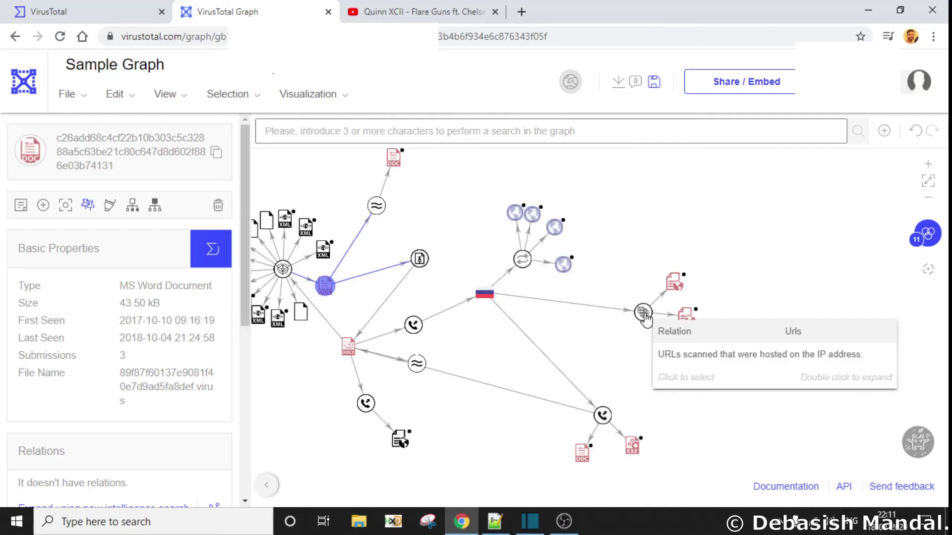
double_click(645, 319)
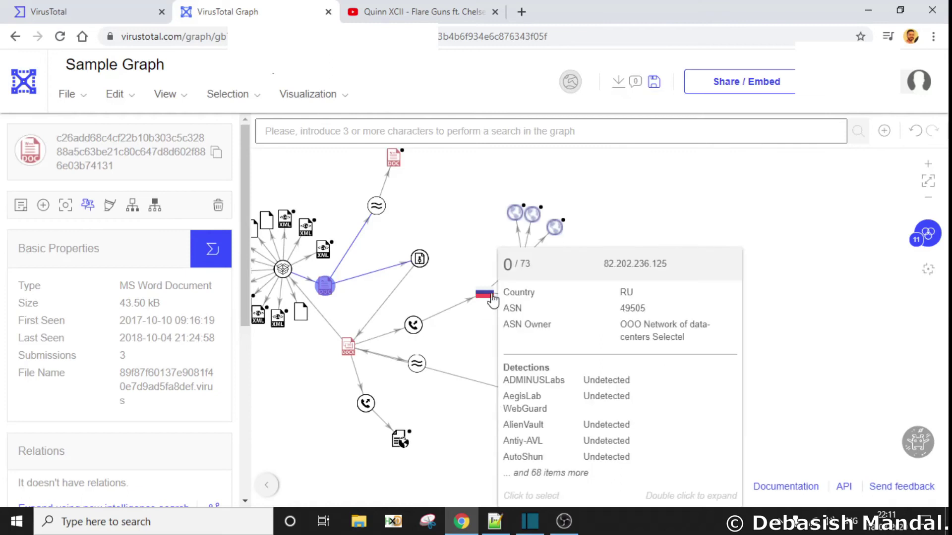
mouse_move(676, 292)
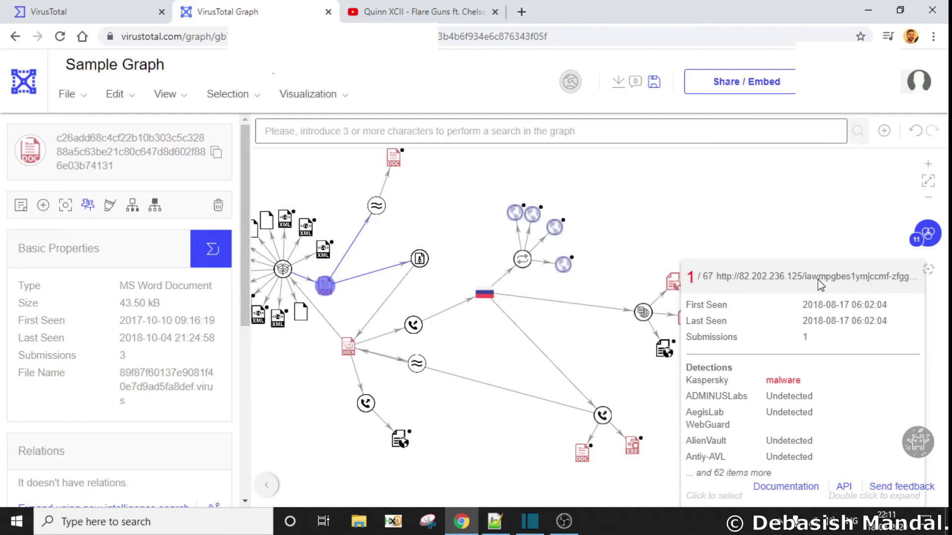
mouse_move(689, 323)
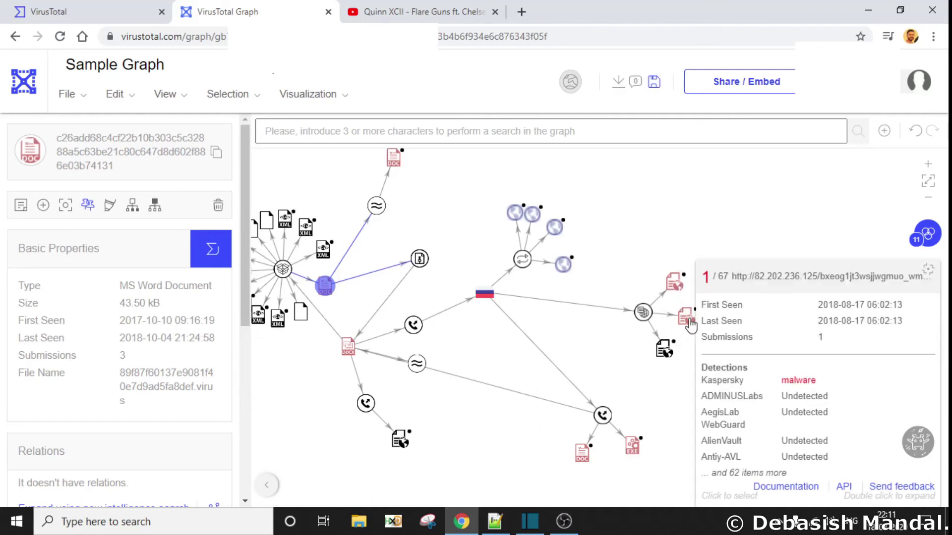
mouse_move(668, 352)
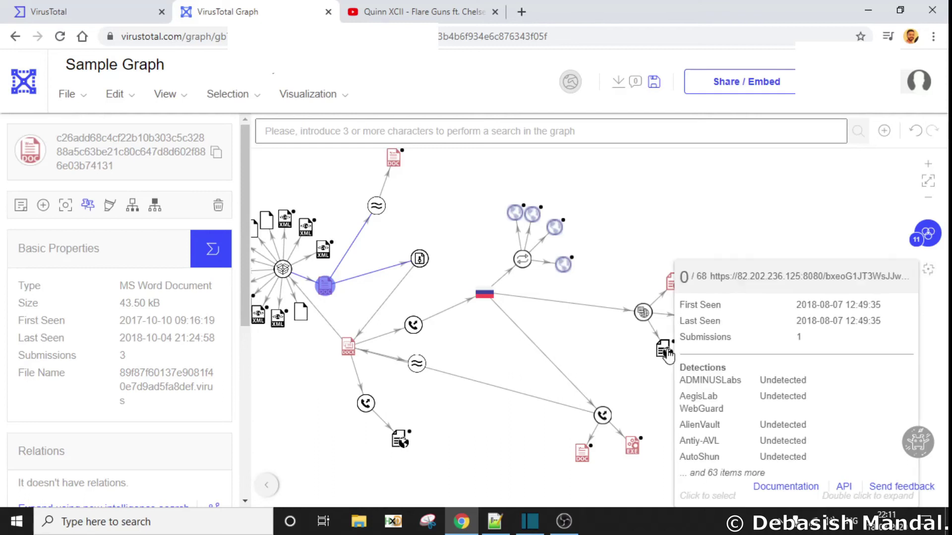
drag(599, 372, 605, 344)
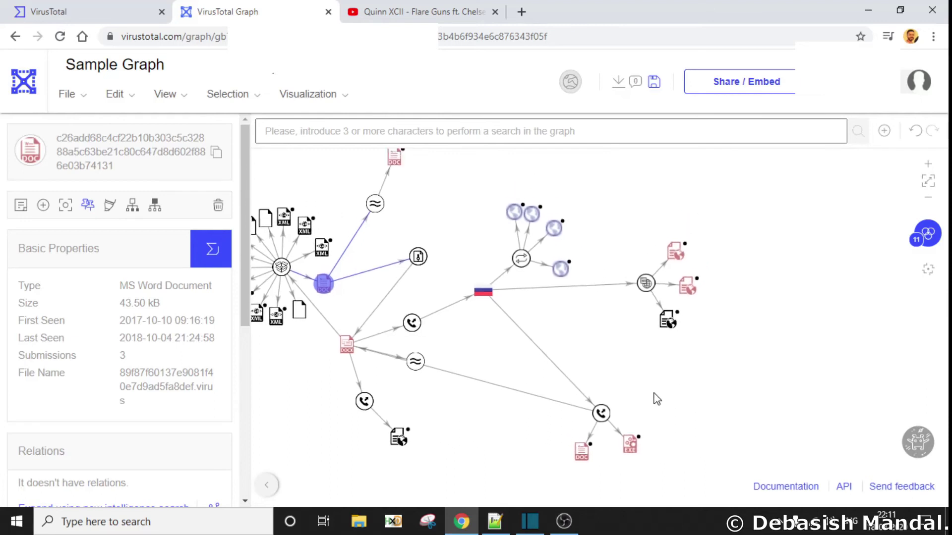
Pull the Communicating files branch closer and view its DOC and EXE info cards
mouse_move(606, 416)
drag(606, 415, 574, 353)
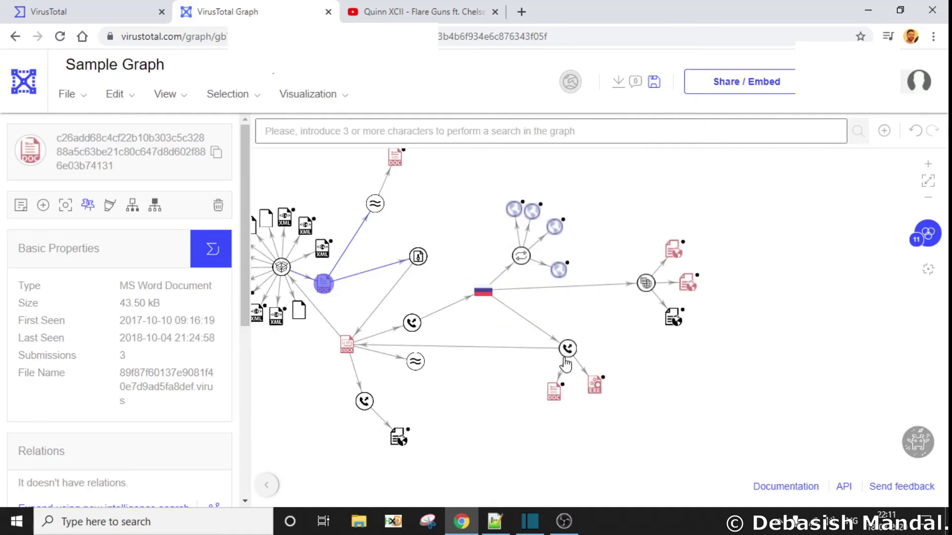
mouse_move(567, 353)
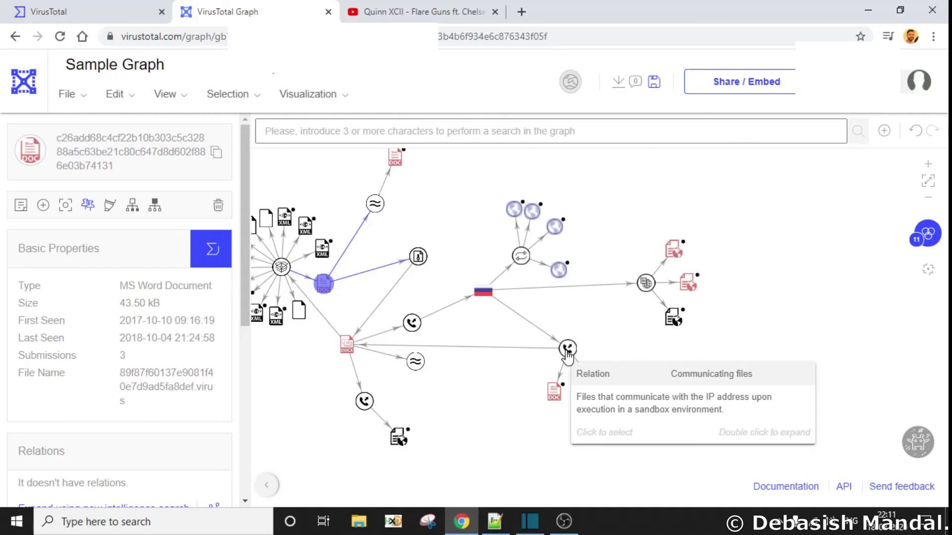
mouse_move(556, 397)
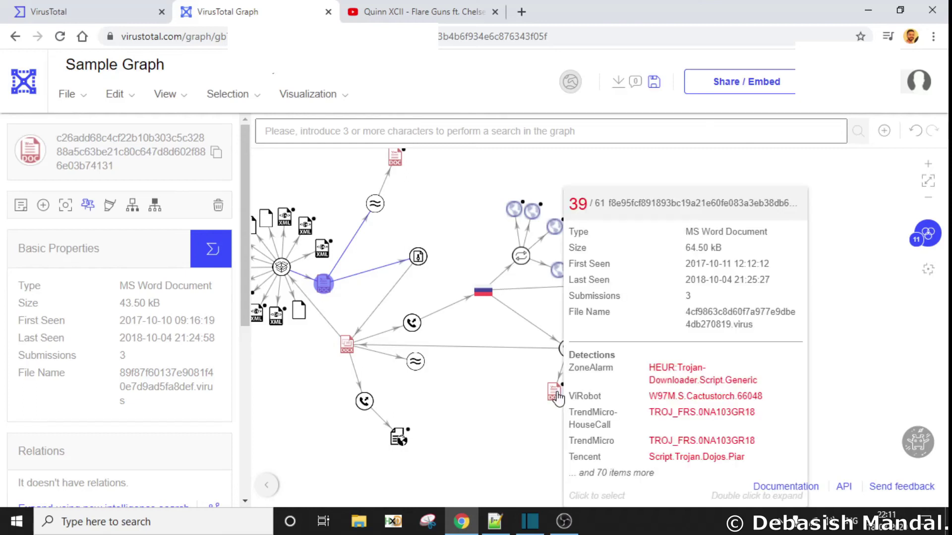
mouse_move(596, 394)
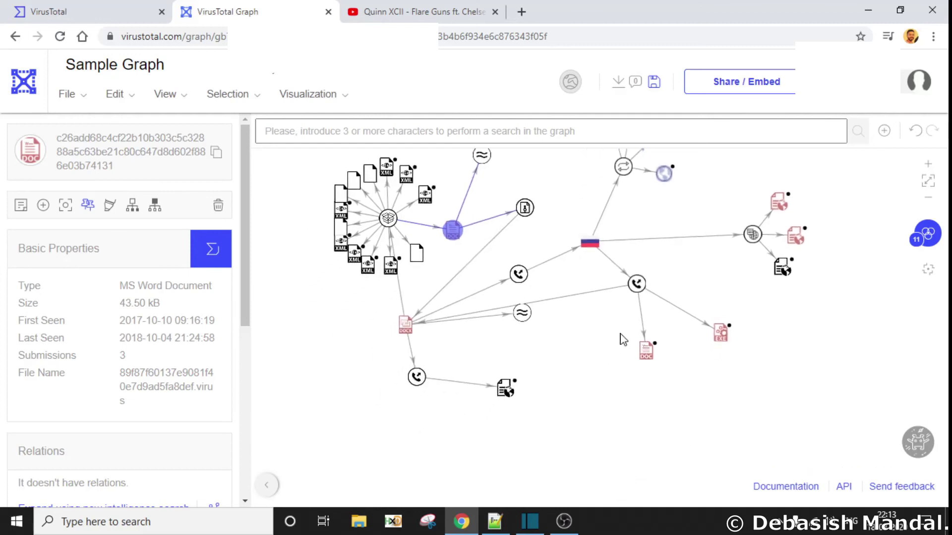
Select the DOCX file node to show its properties
right_click(449, 287)
key(Escape)
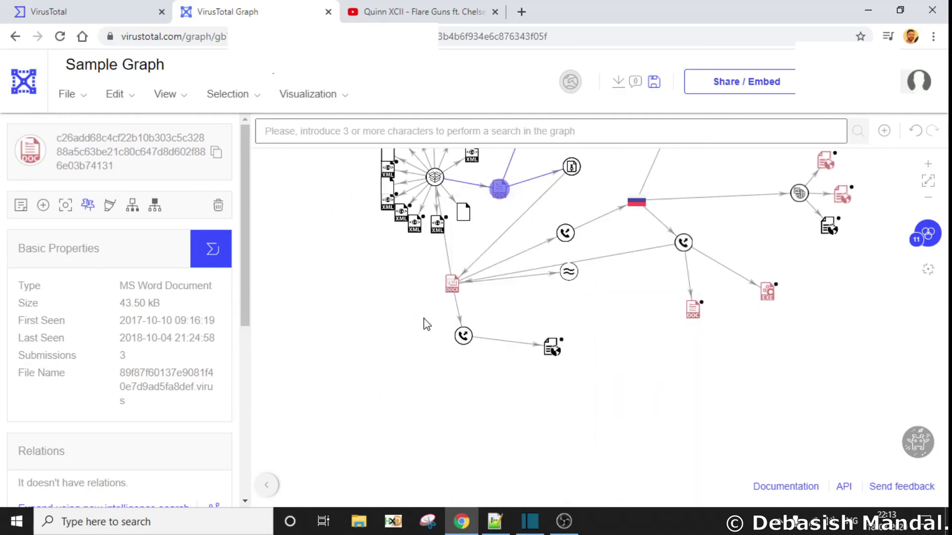
click(459, 350)
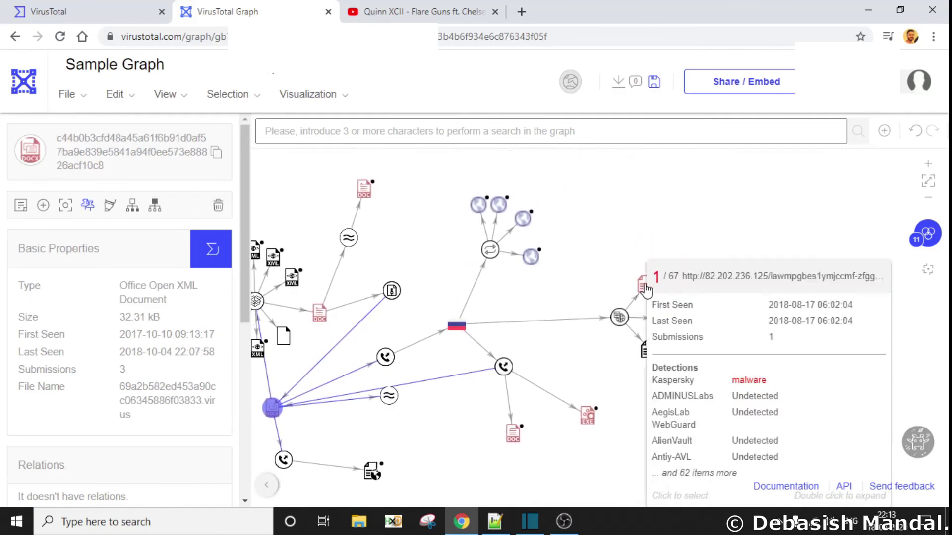
Fully expand the domain node, adding another domain and two more Russian IPs
right_click(620, 317)
click(714, 397)
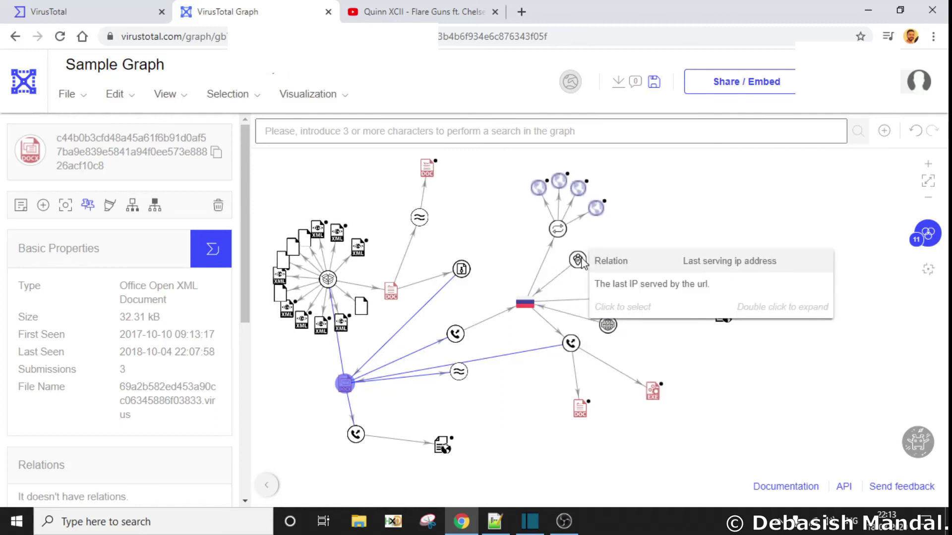
right_click(578, 261)
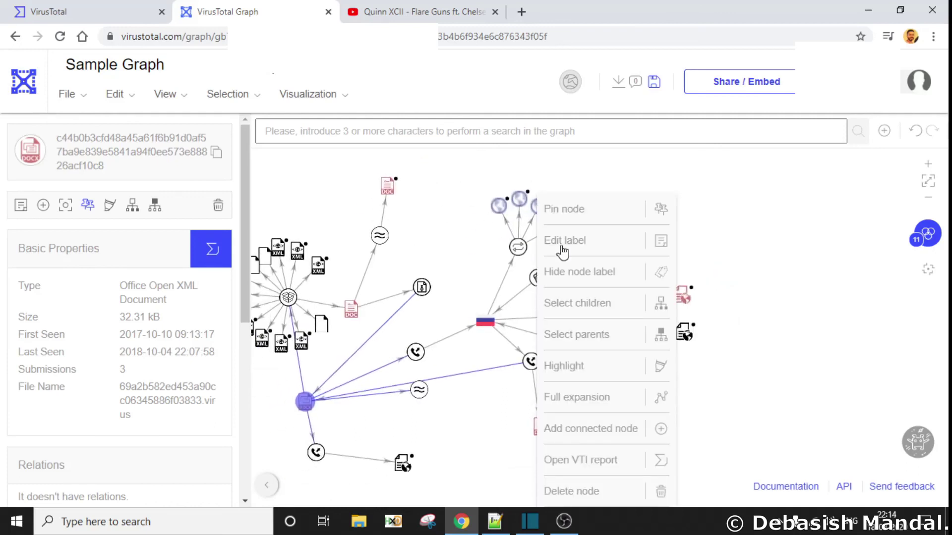
right_click(555, 231)
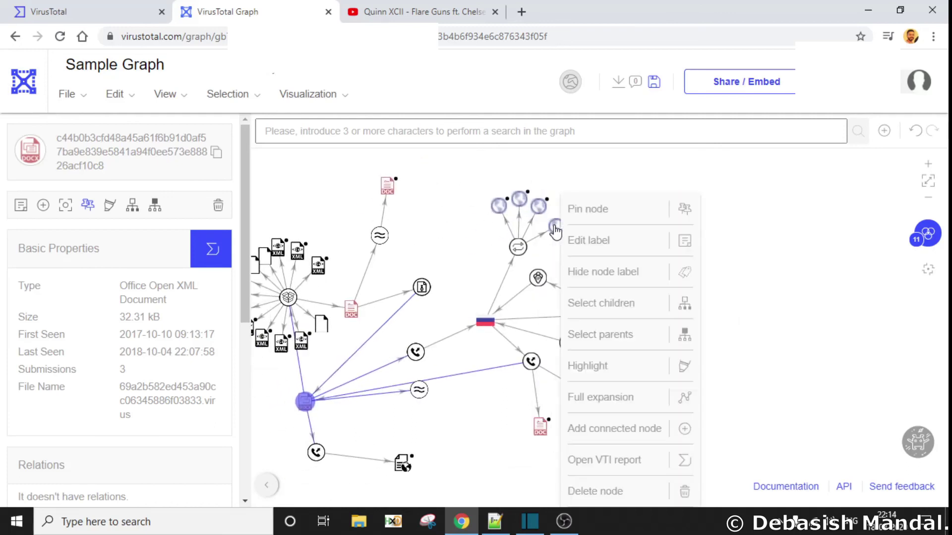
click(613, 397)
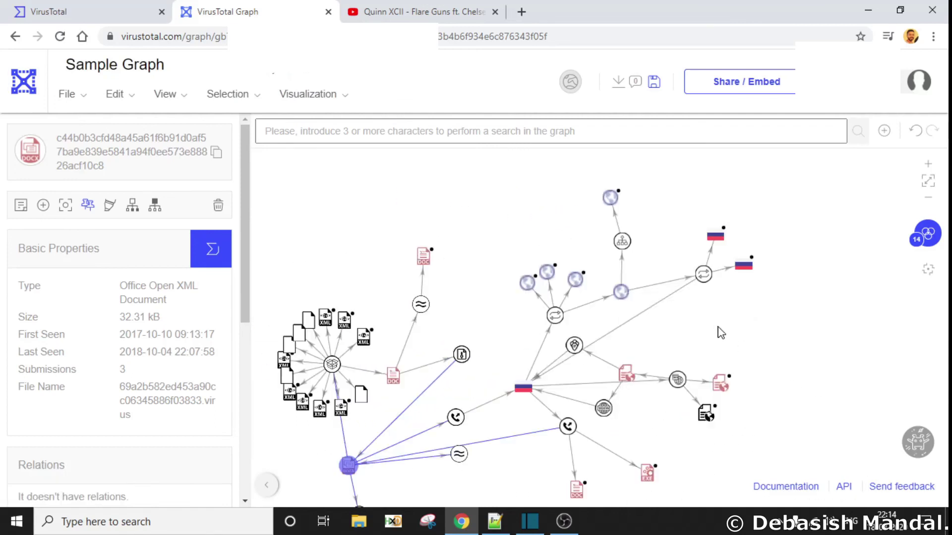
mouse_move(596, 264)
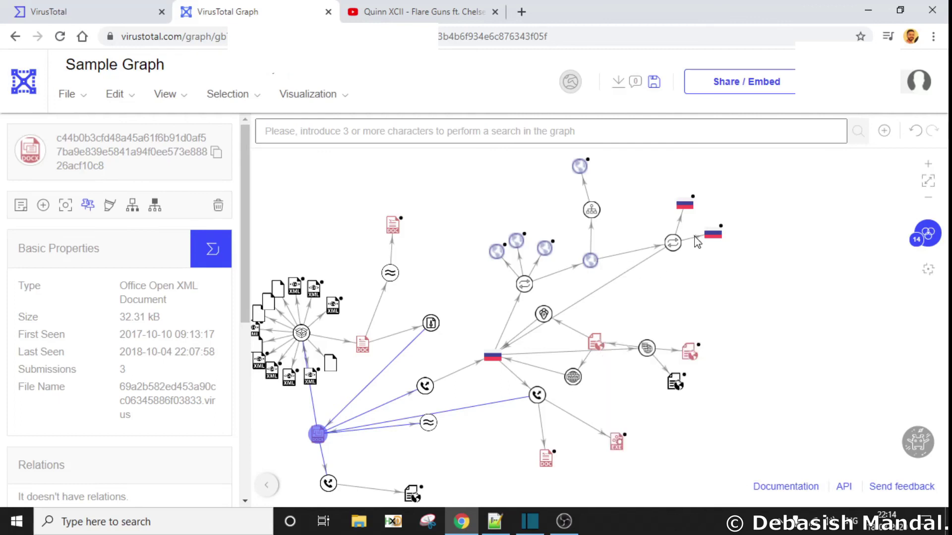
mouse_move(686, 197)
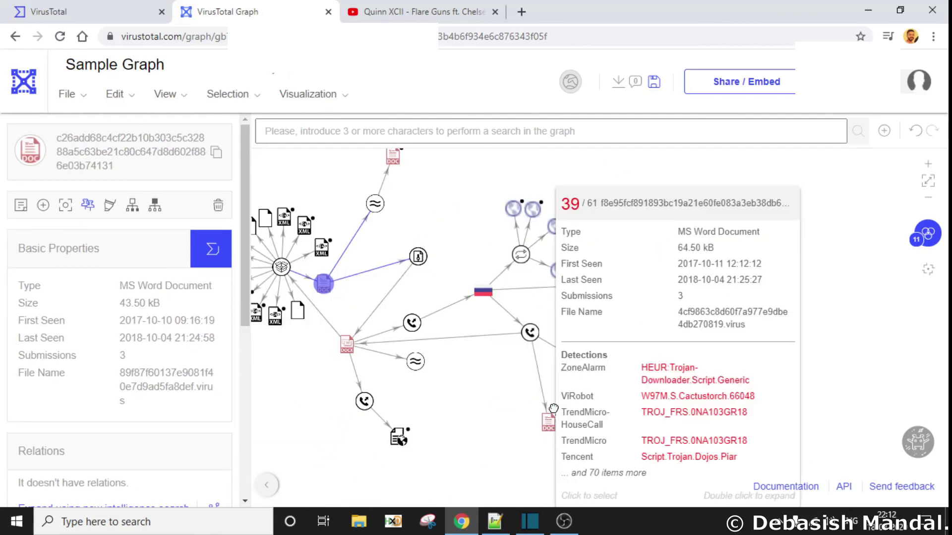
Pan the graph right to recentre it, then move the DOCX node and its contacted-URLs node down-left
drag(495, 412, 527, 425)
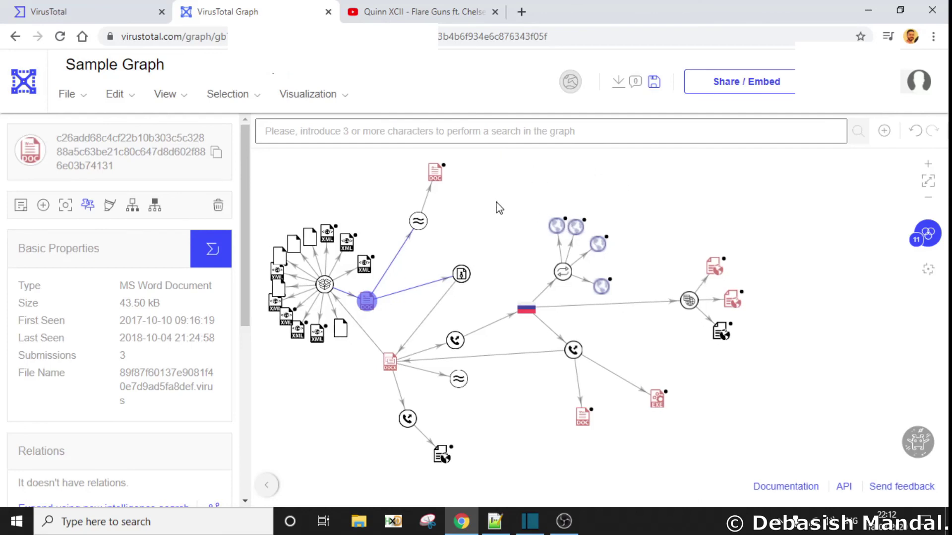
drag(497, 206, 539, 209)
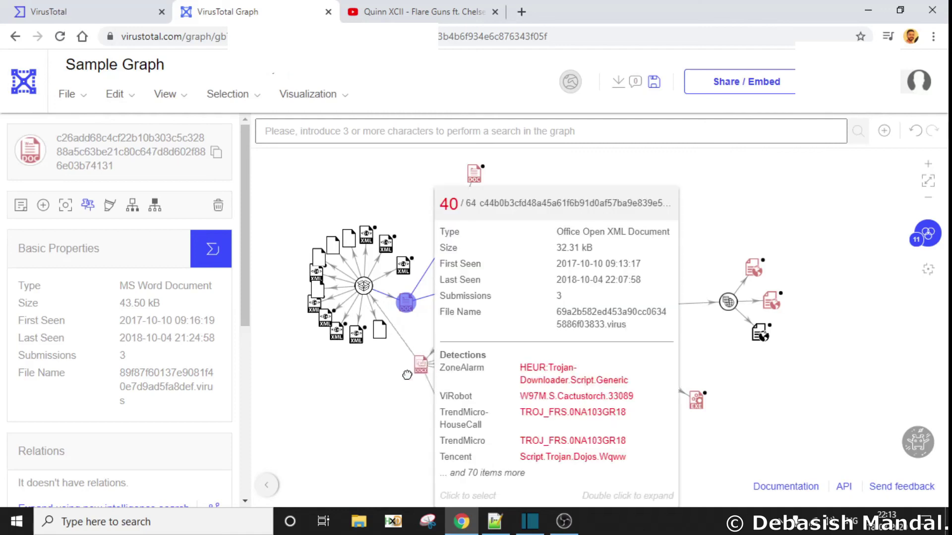
drag(429, 363, 380, 391)
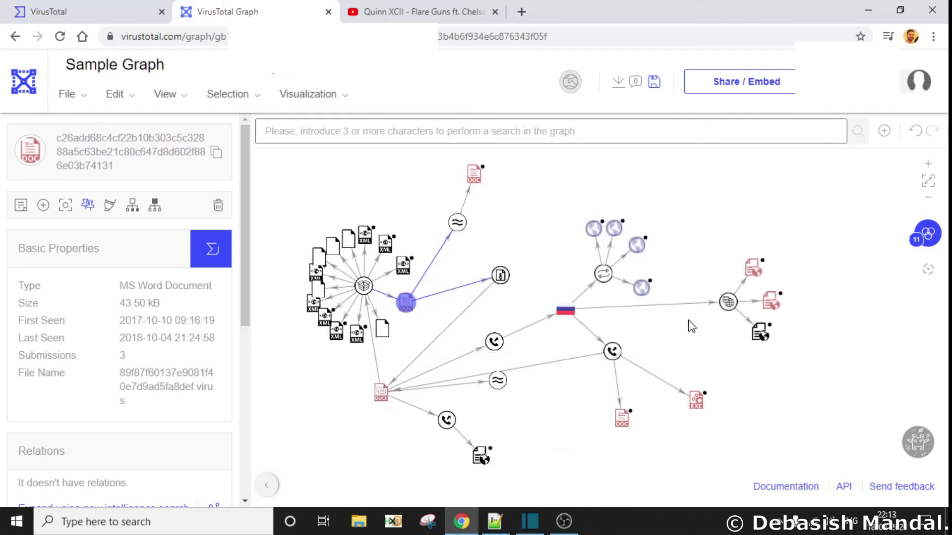
mouse_move(429, 298)
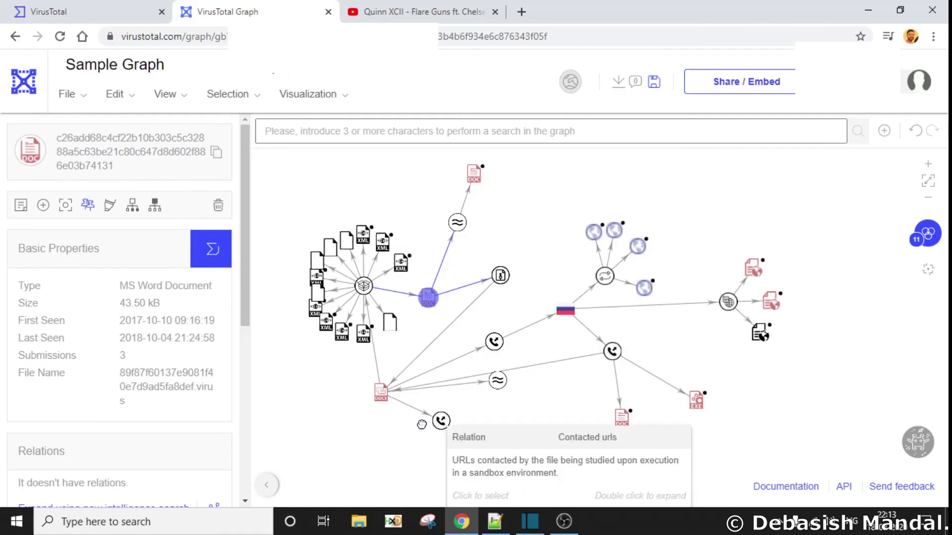
drag(446, 420, 392, 444)
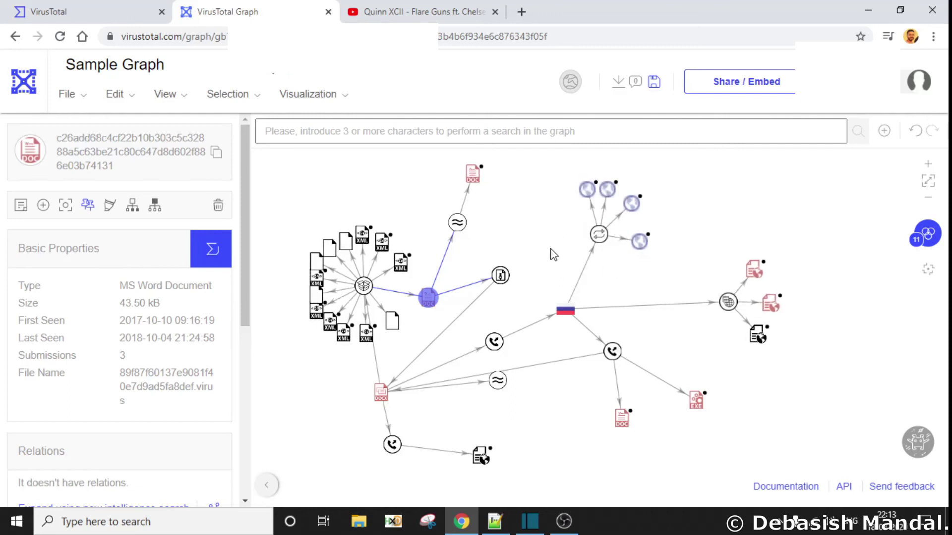
Bring up the actions menu for the DOCX file node to start its full expansion
right_click(378, 396)
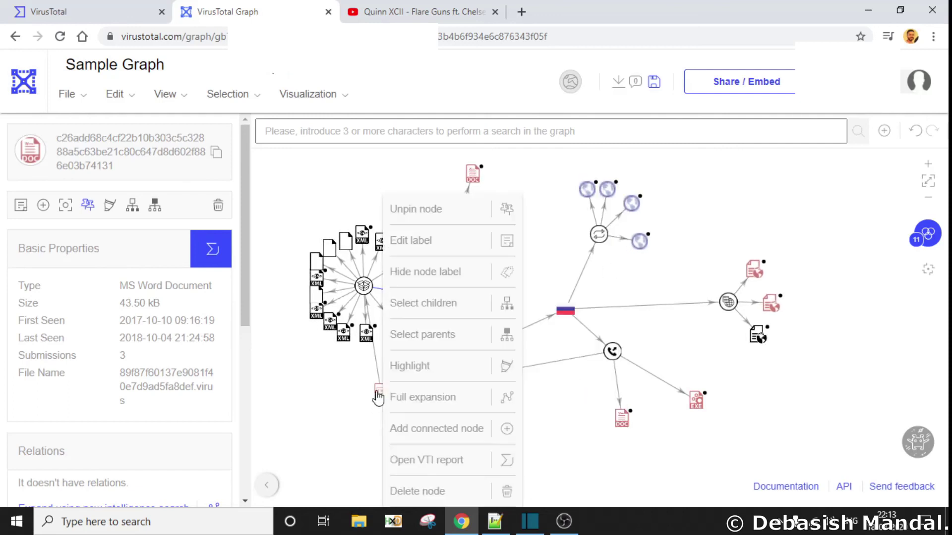